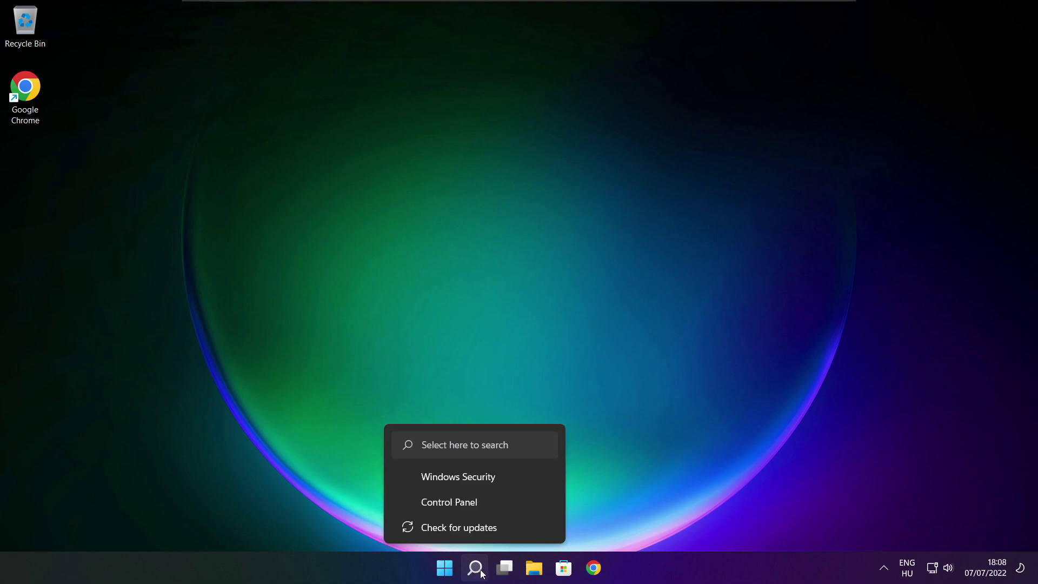
# - Search Windows for "device manager", open Device Manager and maximize its window
pyautogui.click(478, 572)
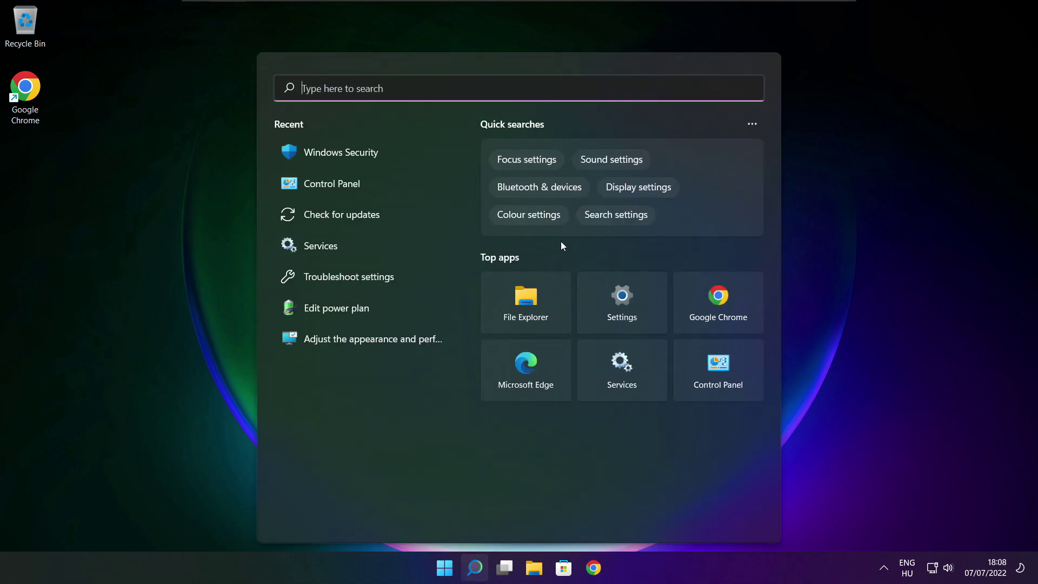
pyautogui.write('device m')
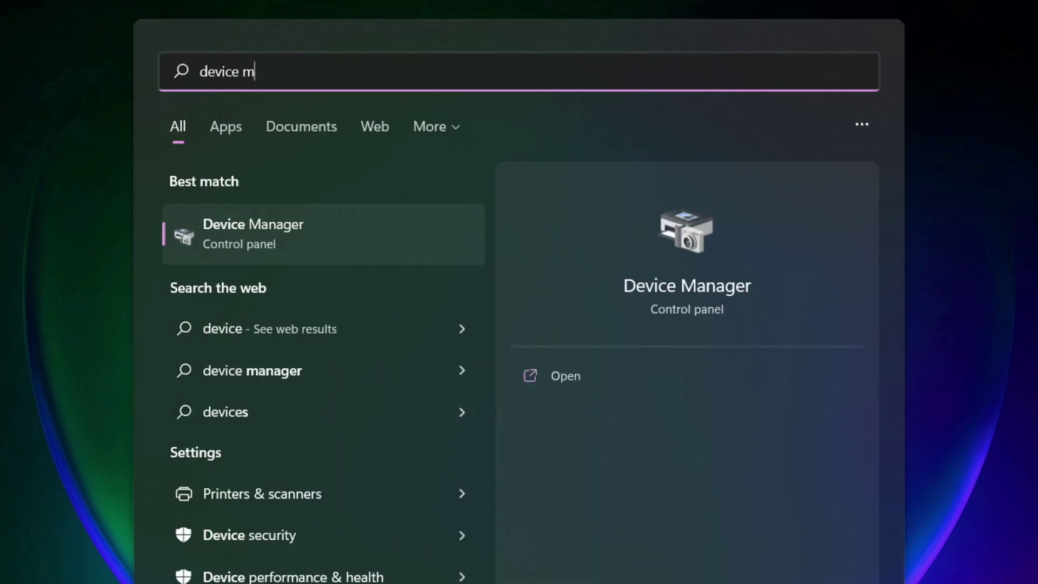
pyautogui.write('anag')
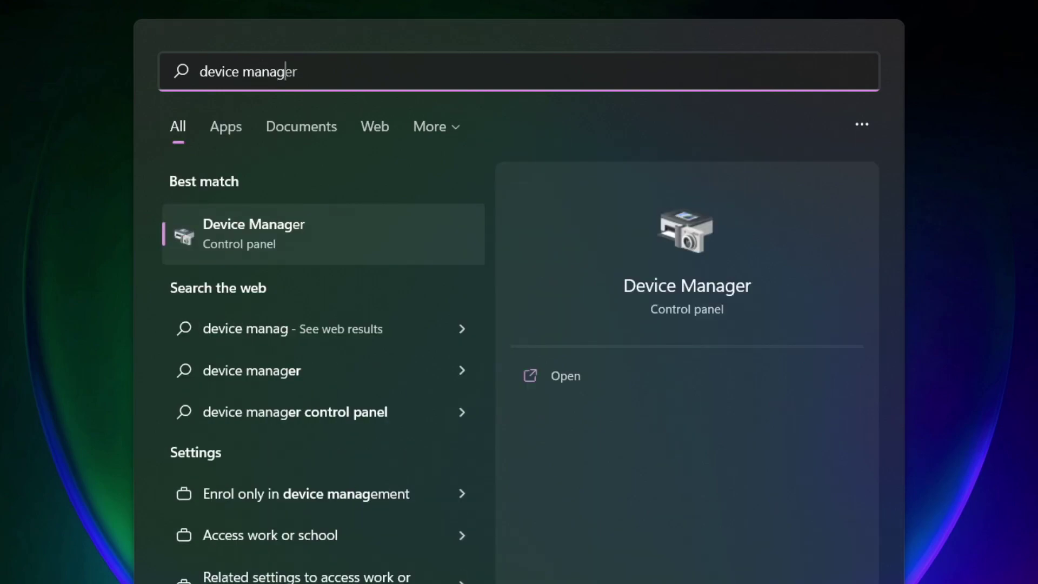
pyautogui.write('er')
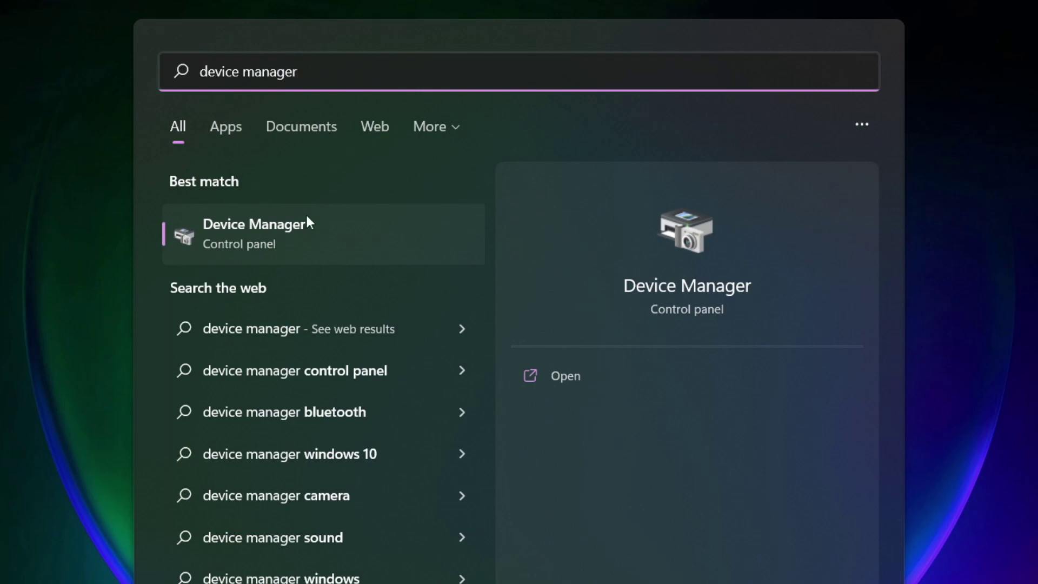
pyautogui.click(381, 238)
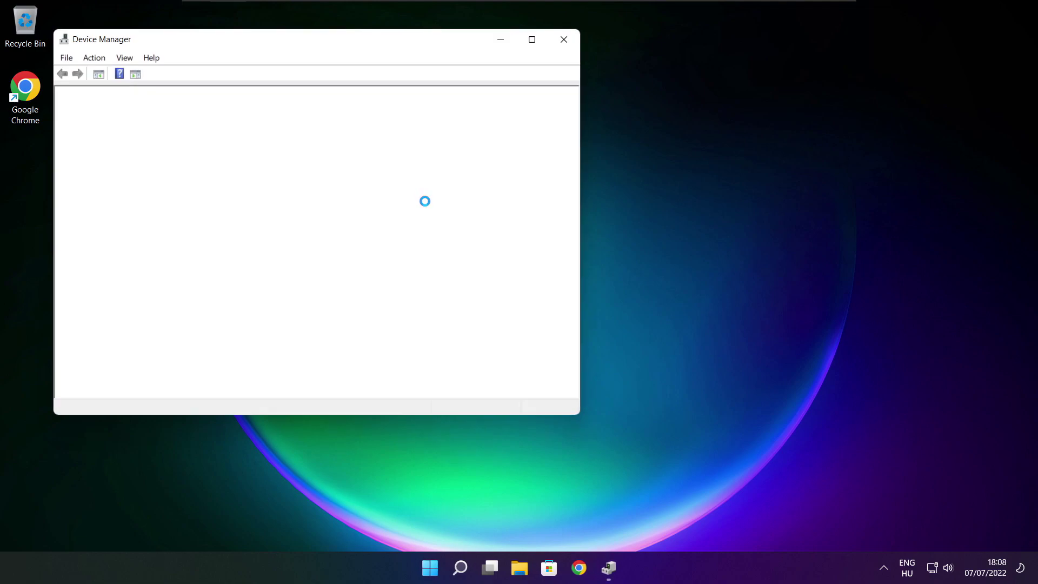
pyautogui.click(532, 40)
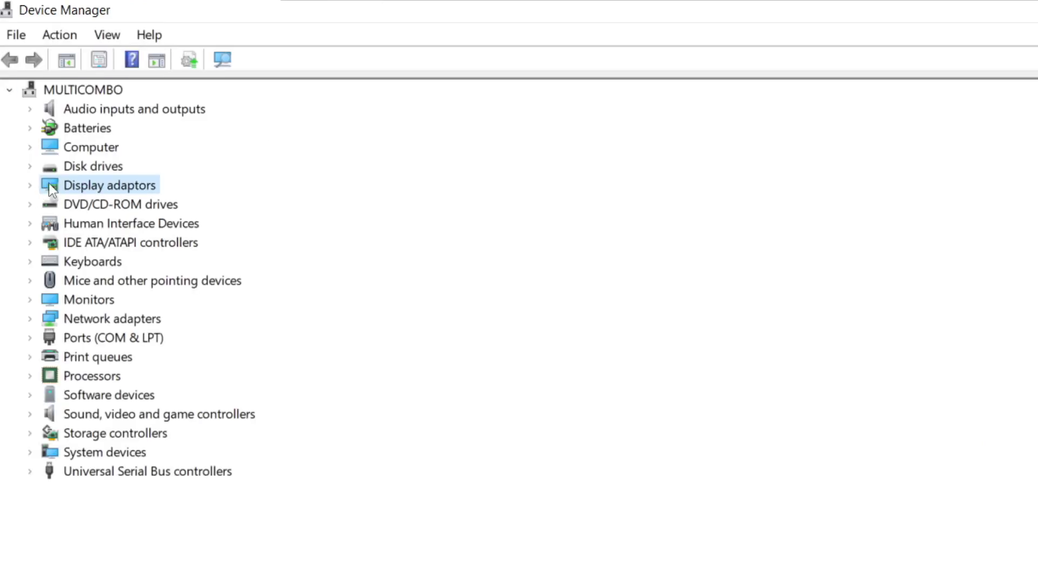
# - Update the driver of the VMware SVGA 3D display adaptor using the automatic driver search, and close the update wizard
pyautogui.click(30, 186)
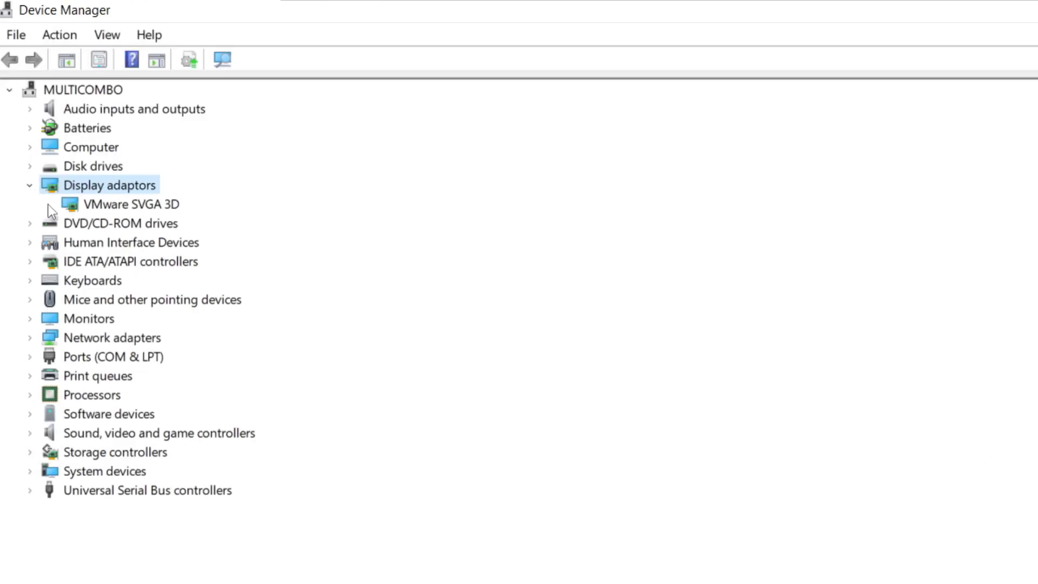
pyautogui.click(151, 208)
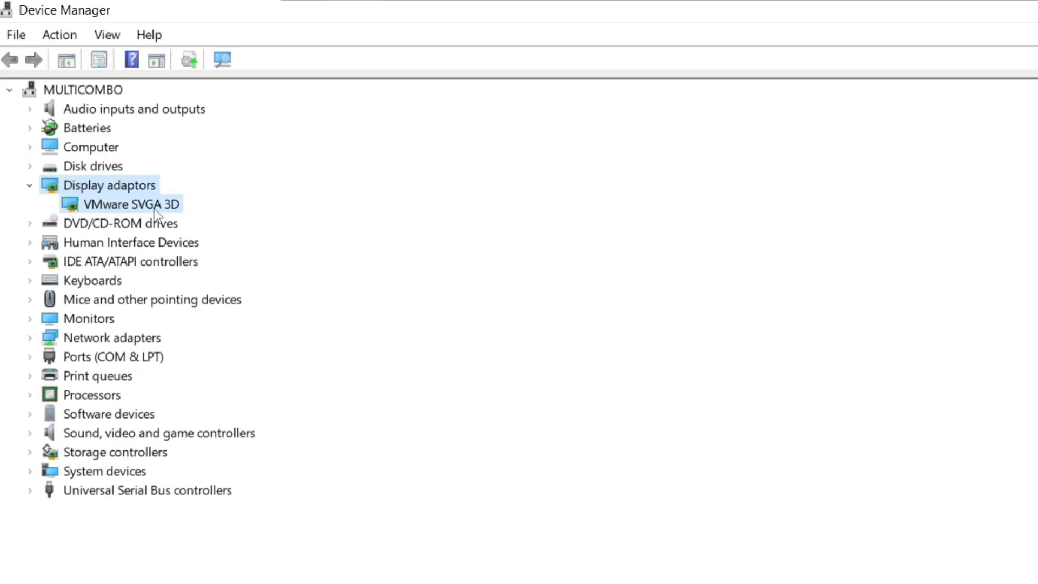
pyautogui.rightClick(113, 207)
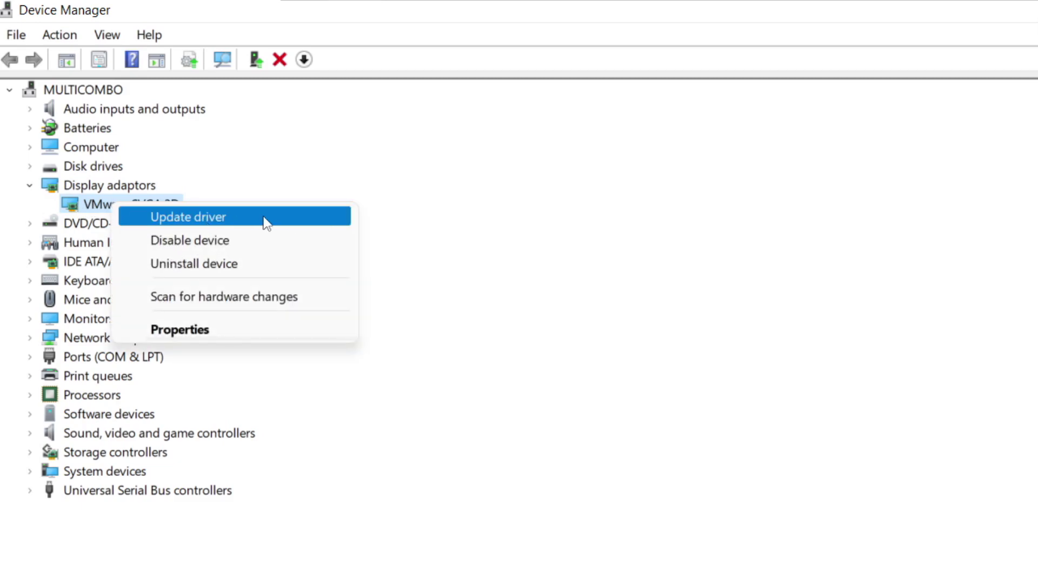
pyautogui.click(232, 217)
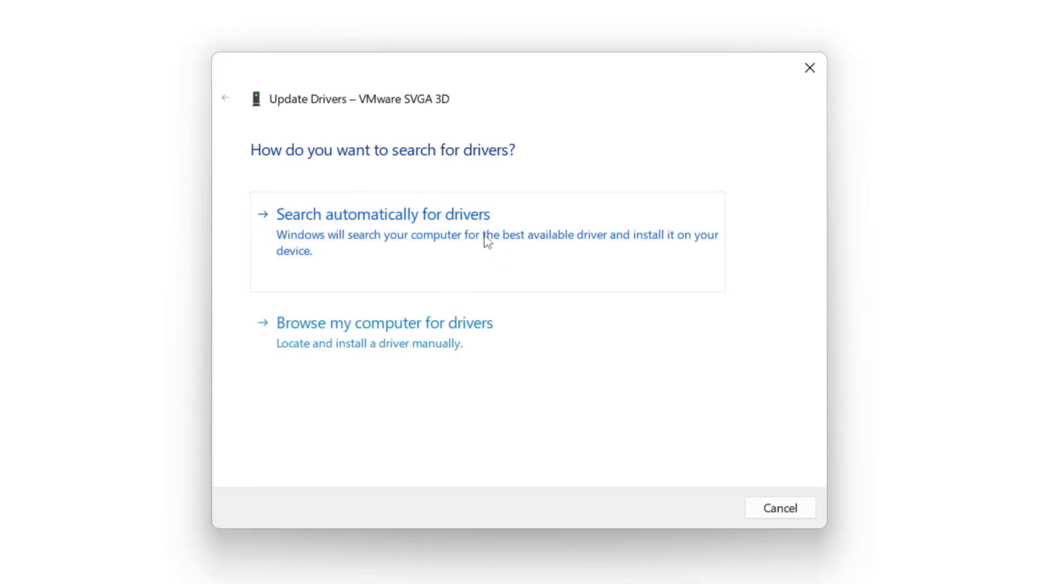
pyautogui.click(457, 244)
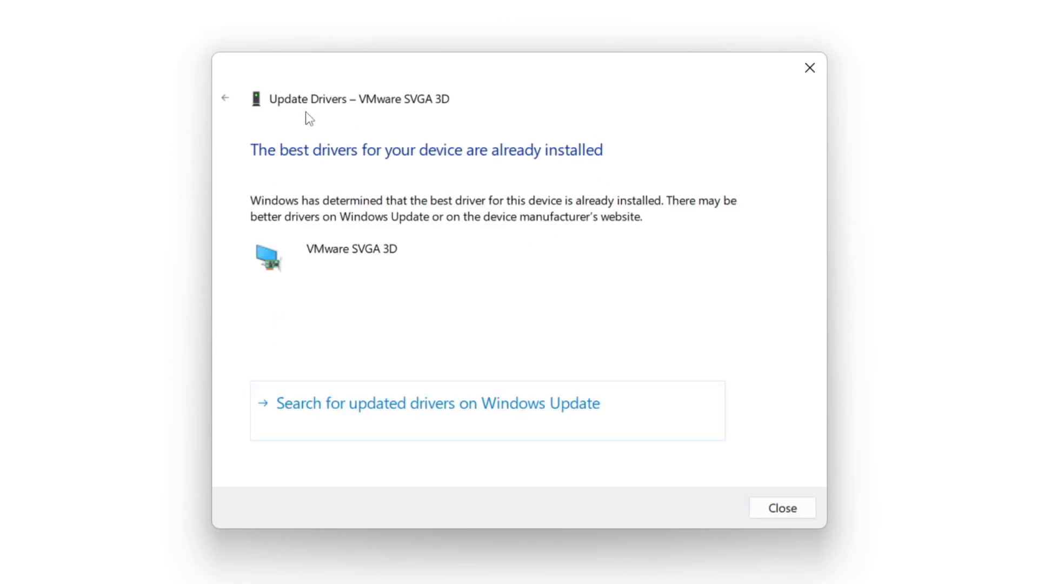
pyautogui.click(780, 511)
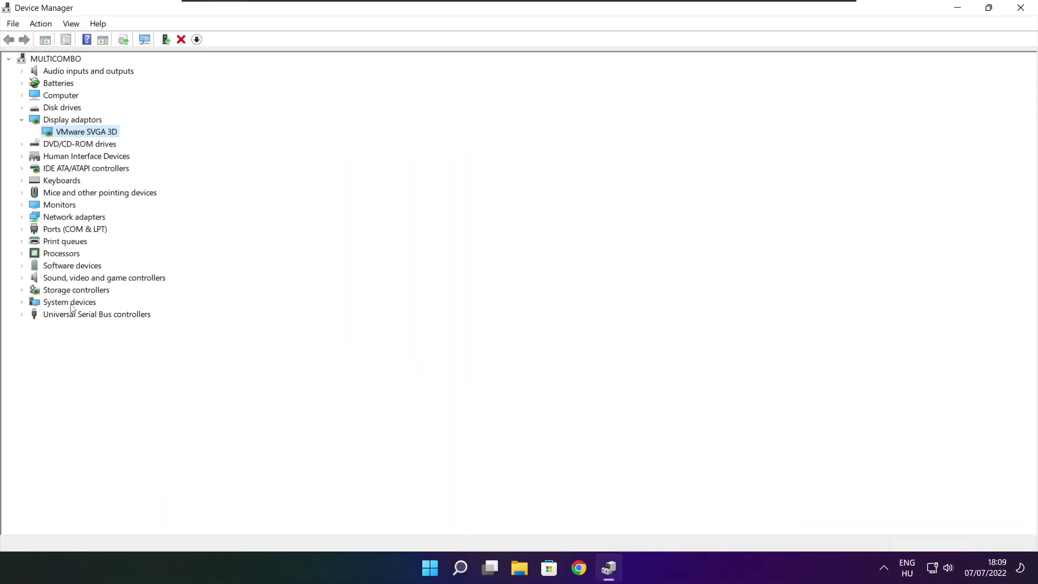
# - Update the High Definition Audio Device driver using the automatic driver search, then close the update wizard and Device Manager
pyautogui.click(71, 342)
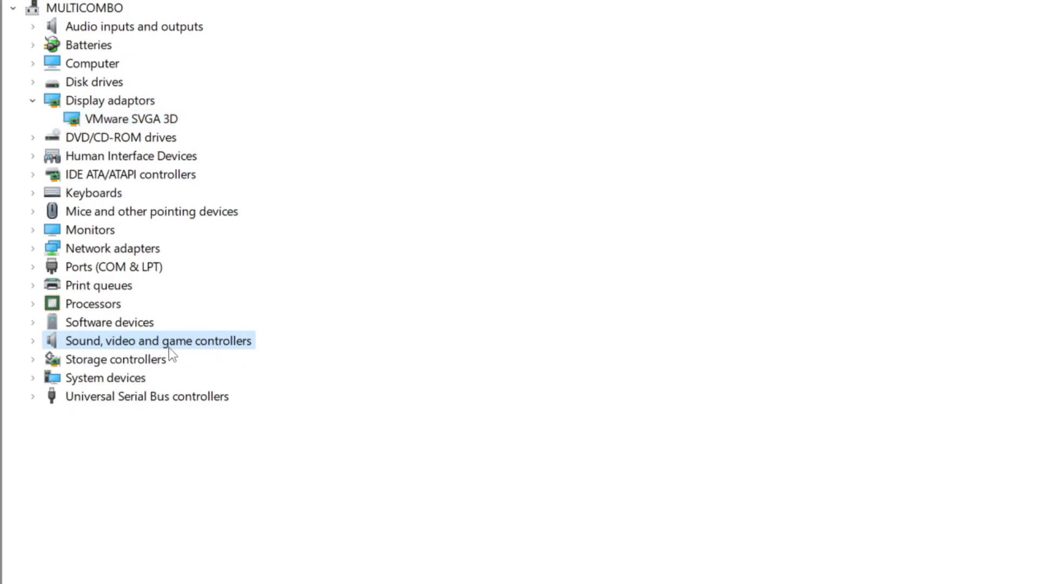
pyautogui.click(33, 342)
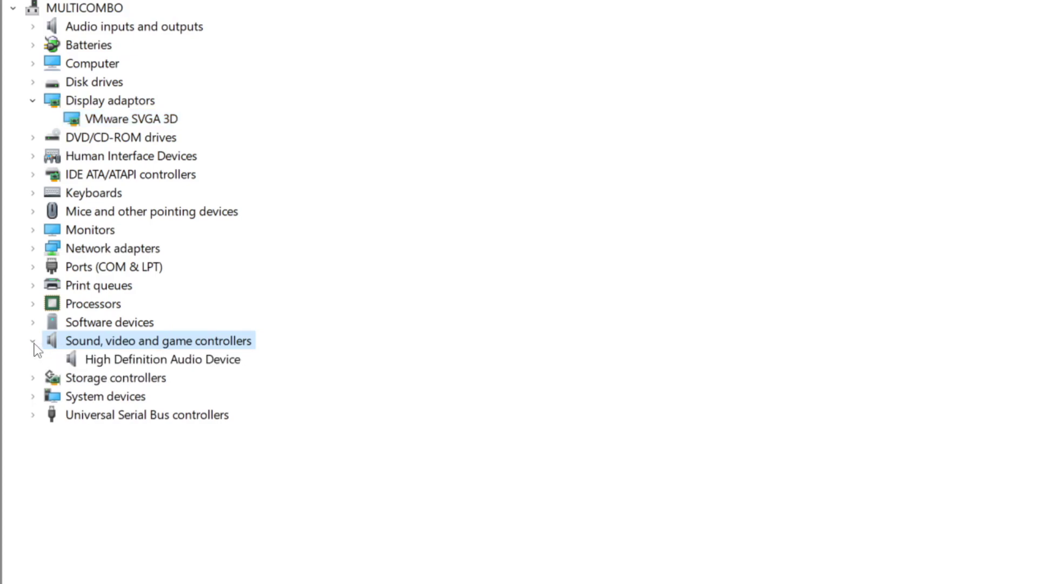
pyautogui.click(162, 360)
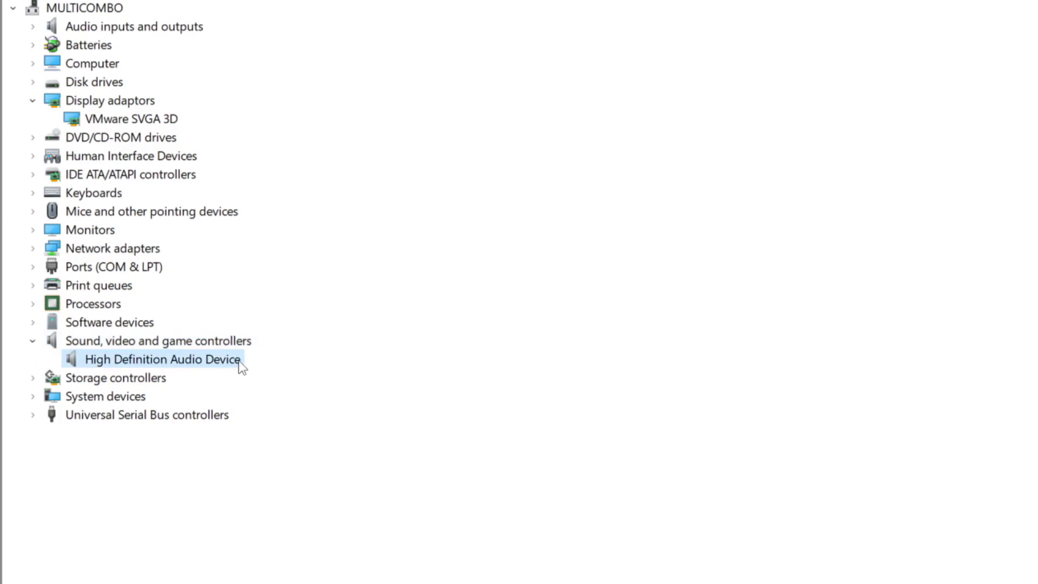
pyautogui.rightClick(153, 364)
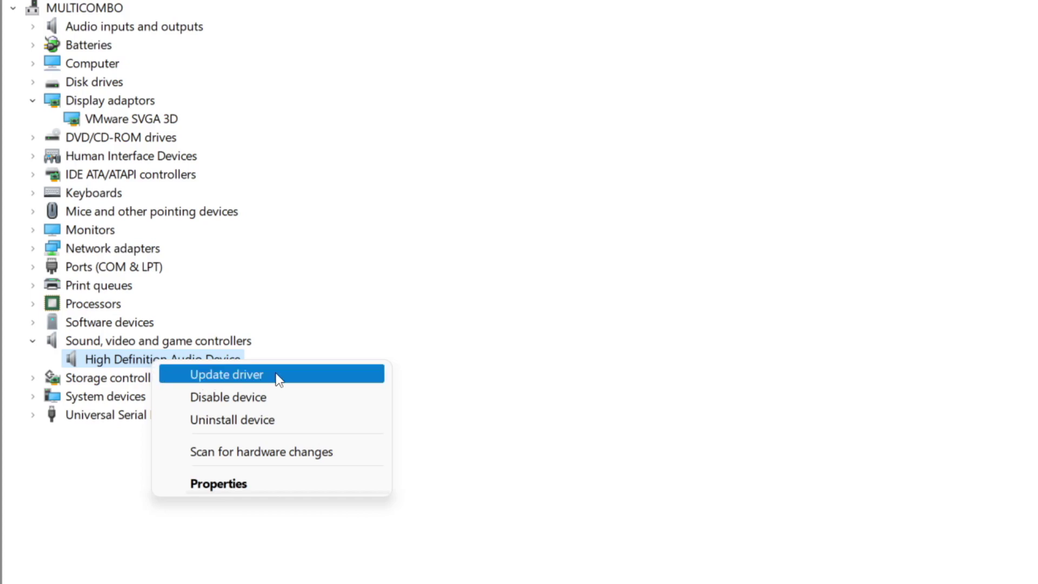
pyautogui.click(306, 377)
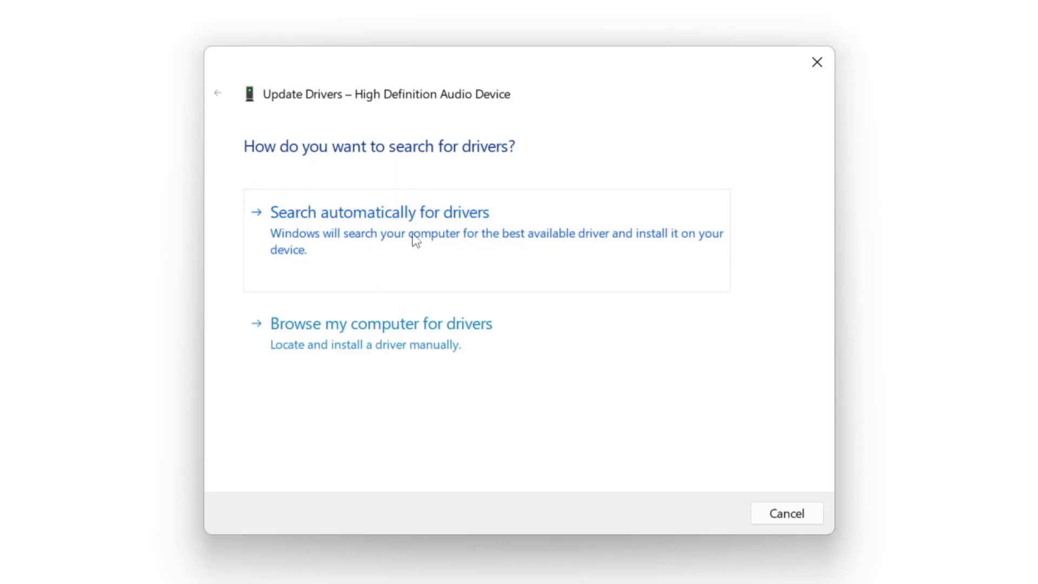
pyautogui.click(413, 233)
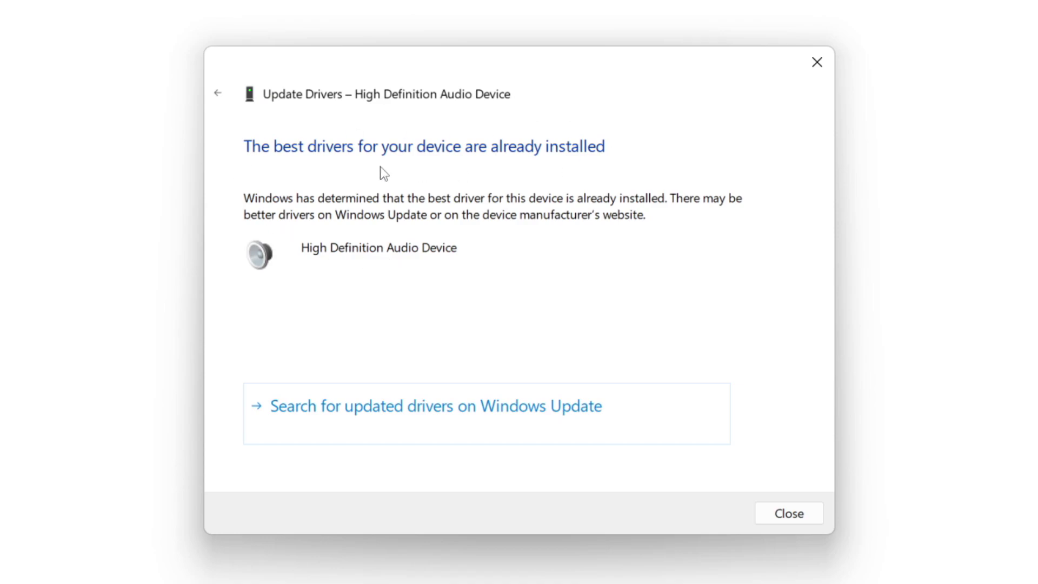
pyautogui.click(790, 514)
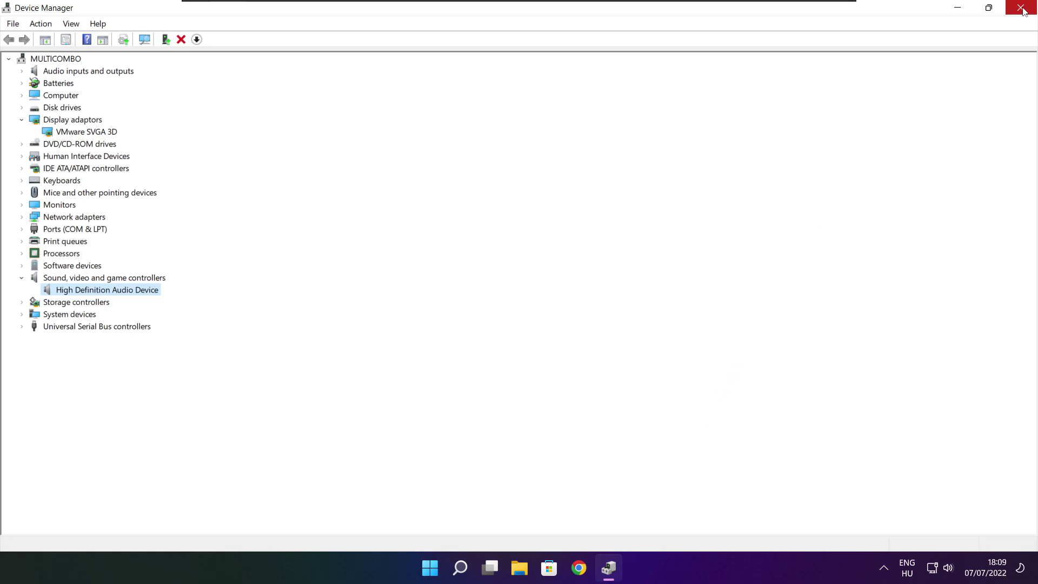
pyautogui.click(1021, 8)
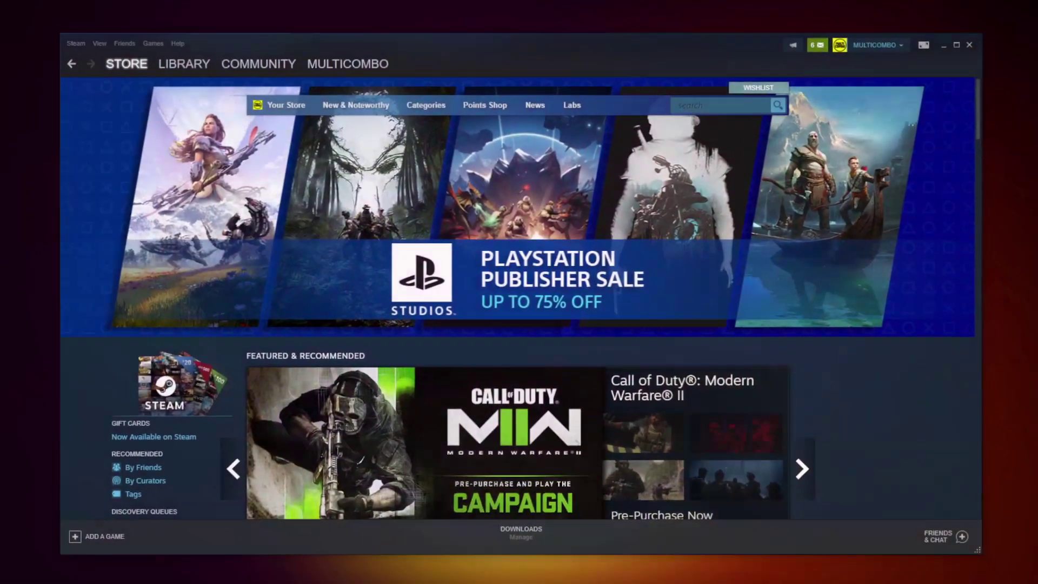
# - In the Steam library, verify the integrity of the local files of the game listed under Favorites
pyautogui.moveTo(181, 66)
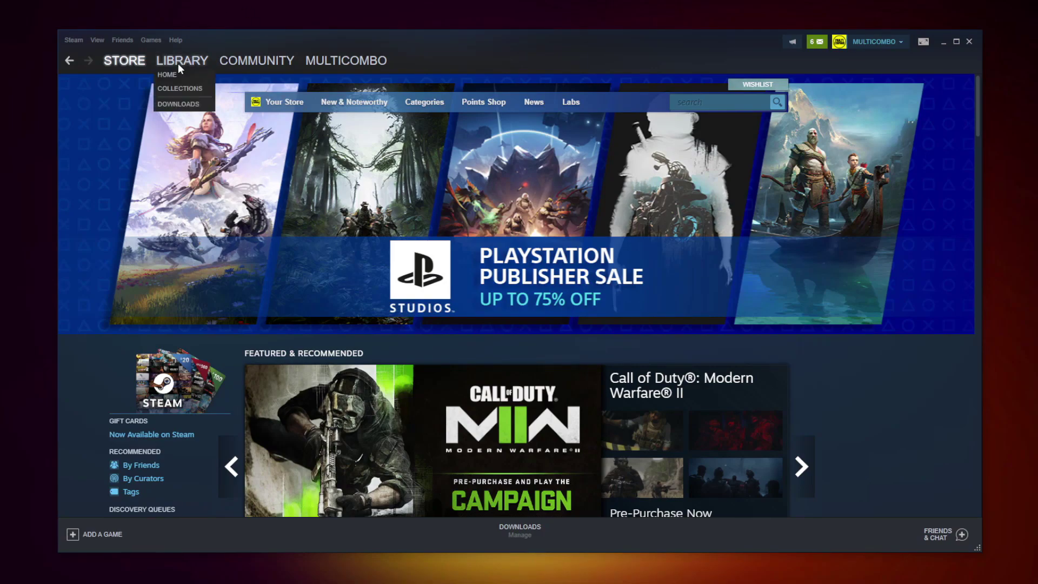
pyautogui.click(177, 58)
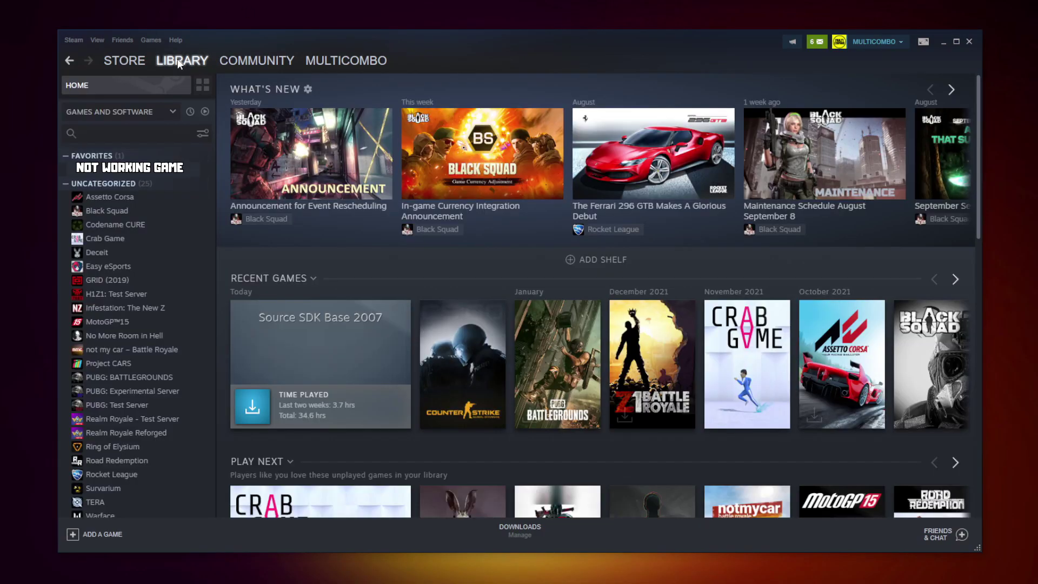
pyautogui.rightClick(202, 173)
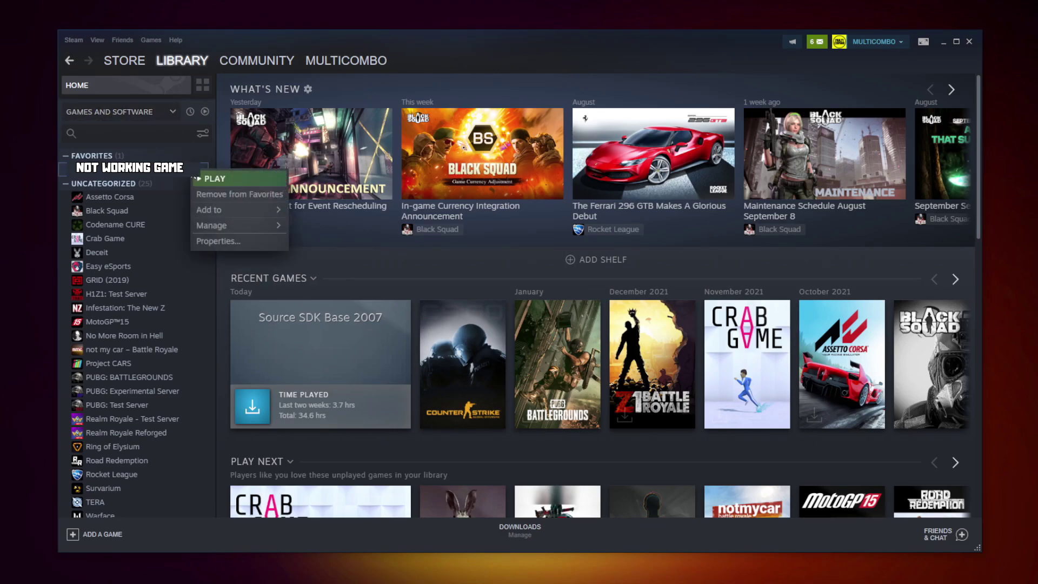
pyautogui.click(231, 242)
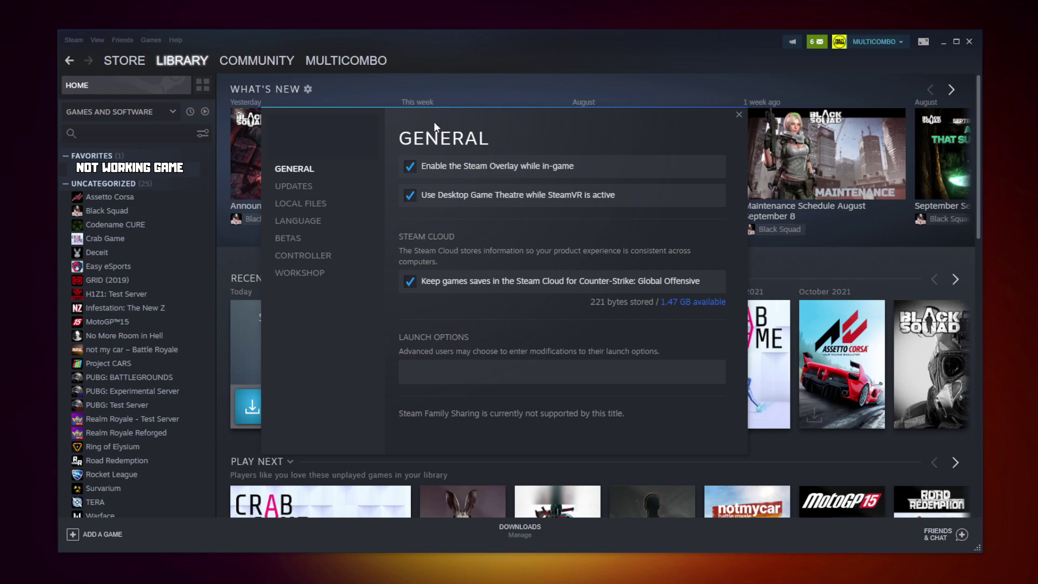
pyautogui.click(305, 208)
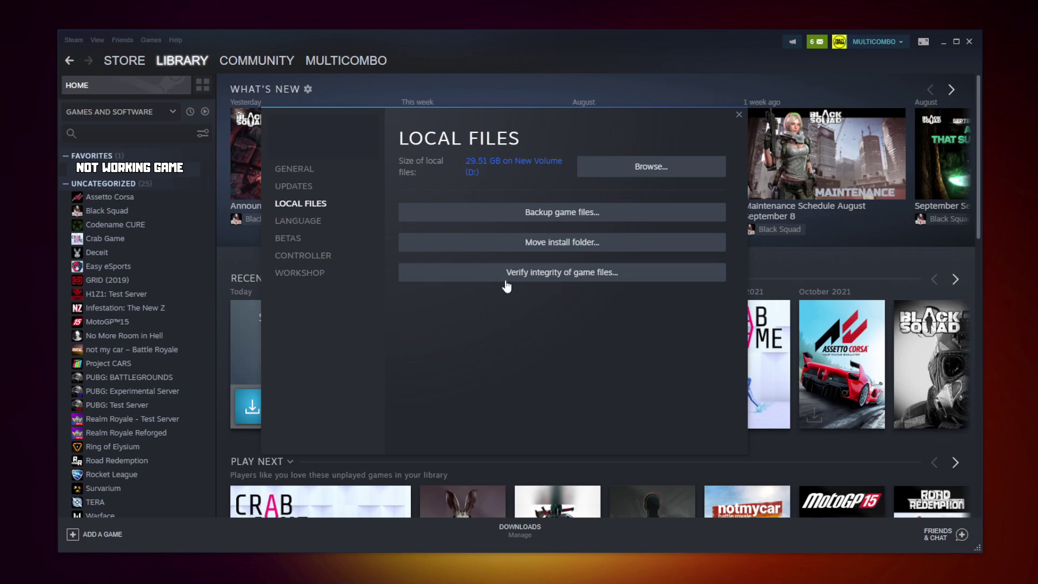
pyautogui.click(566, 277)
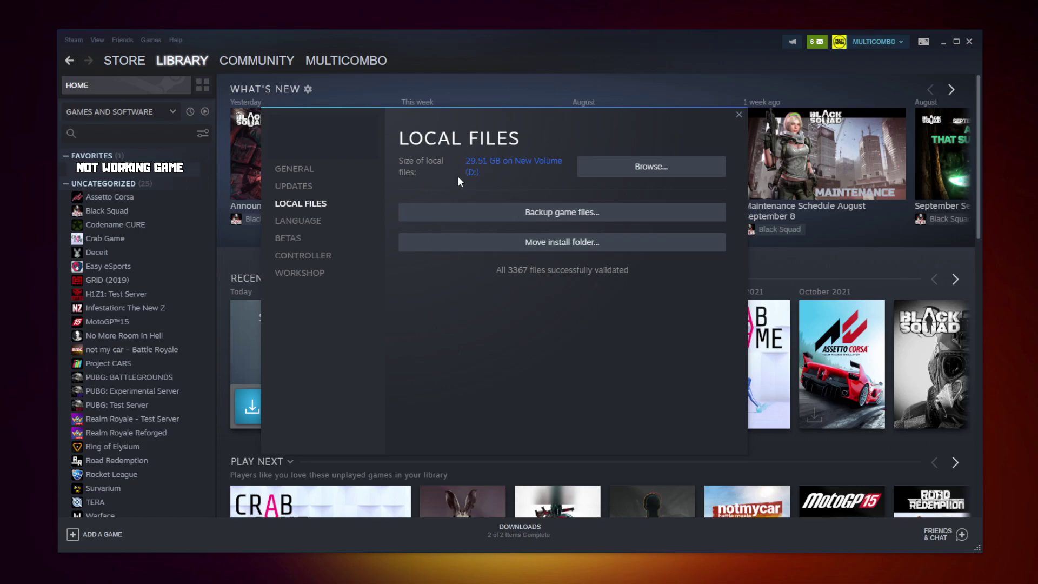
# - Browse the game's local files from Steam and open the properties of the game's application file in its install folder
pyautogui.click(661, 172)
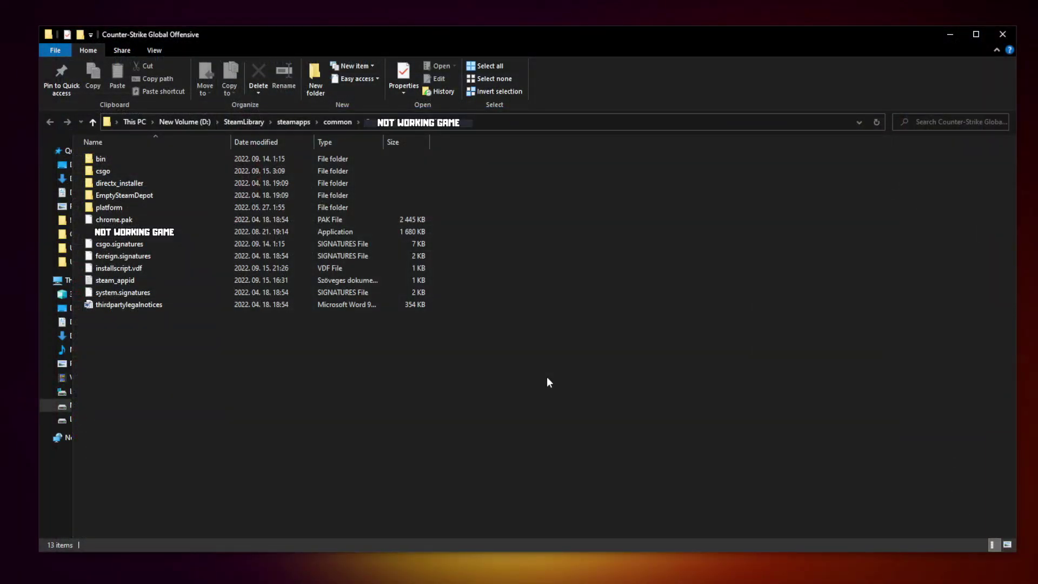
pyautogui.click(239, 236)
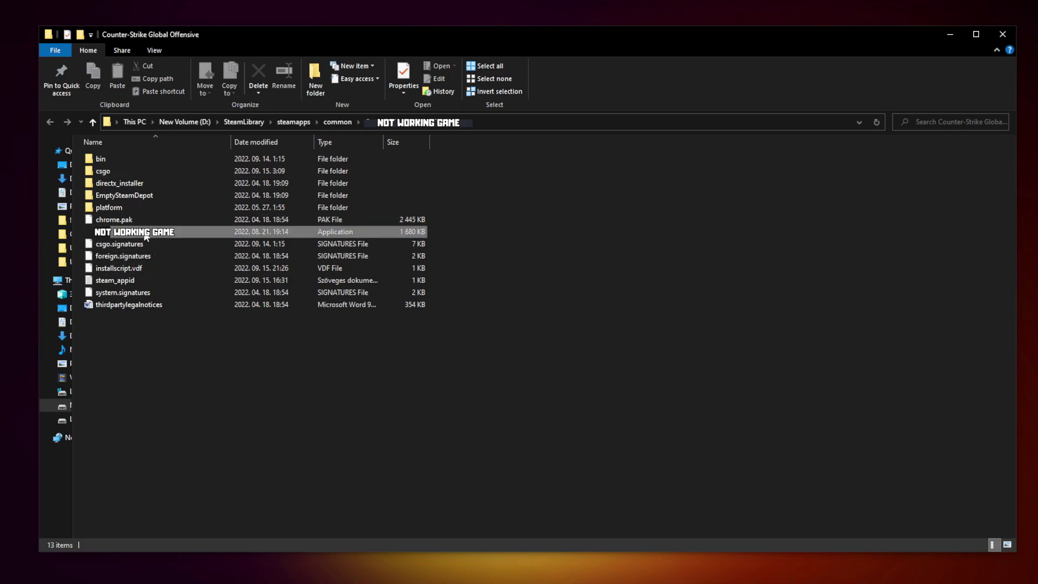
pyautogui.rightClick(208, 233)
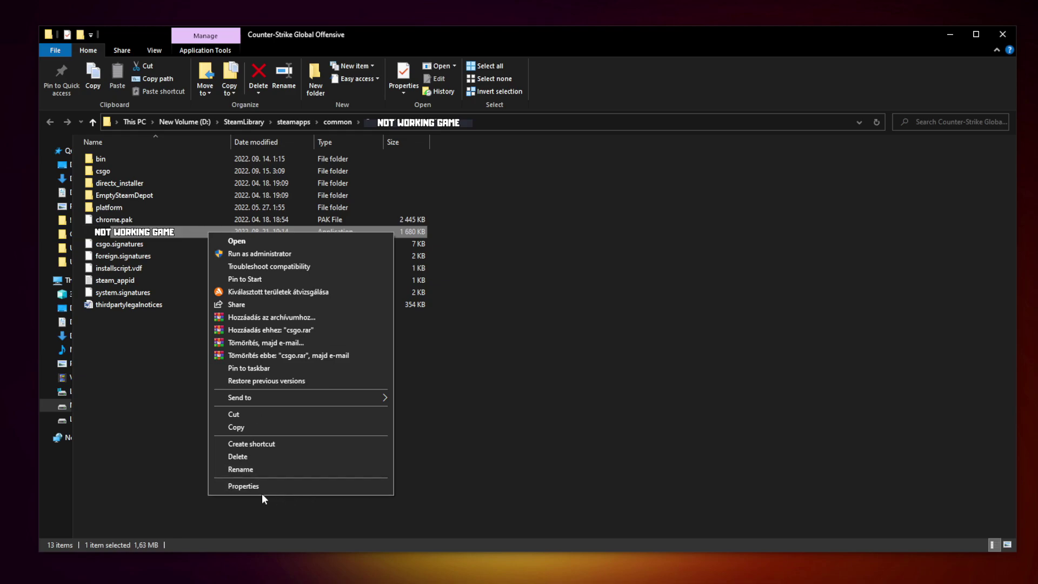
pyautogui.click(299, 485)
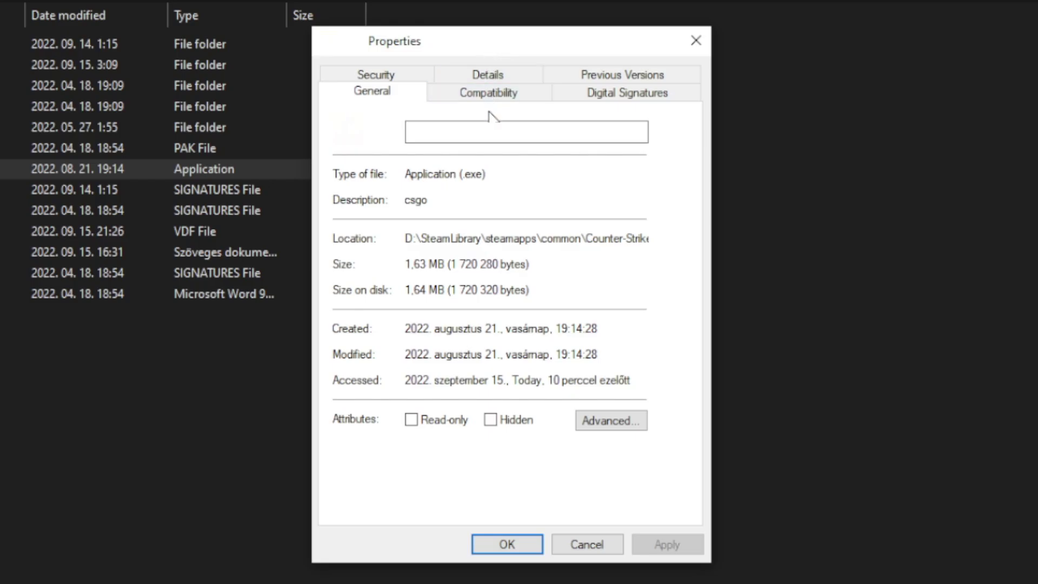
# - Set the game executable to Windows 8 compatibility mode, disable fullscreen optimizations, run it as an administrator, and apply the settings
pyautogui.click(496, 97)
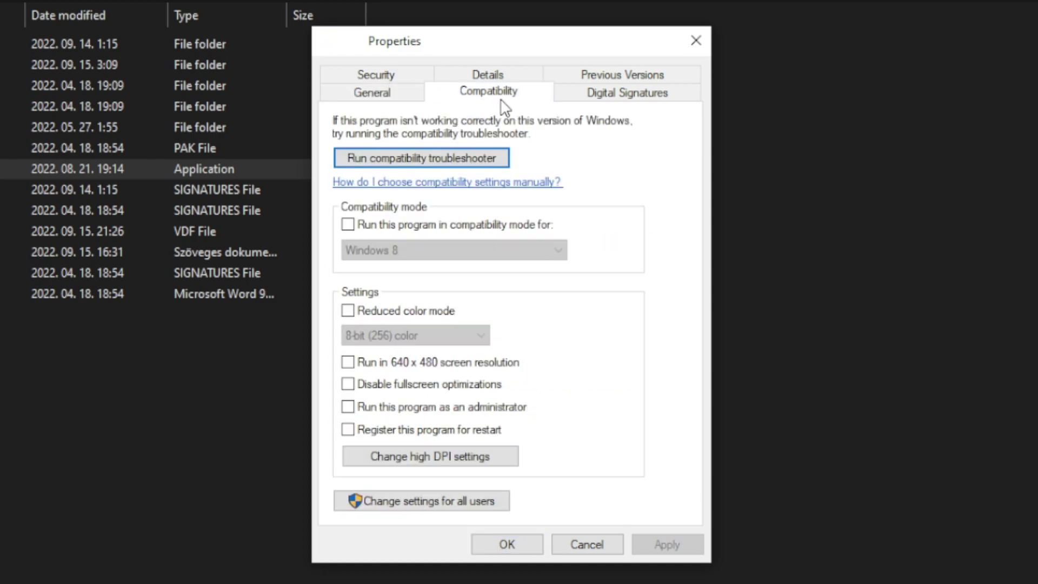
pyautogui.click(359, 227)
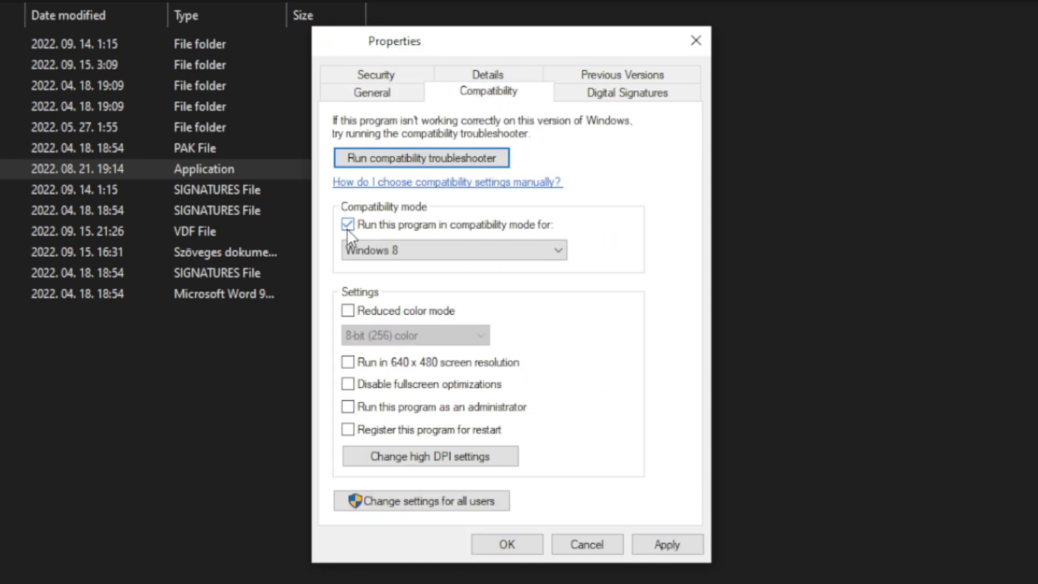
pyautogui.click(401, 246)
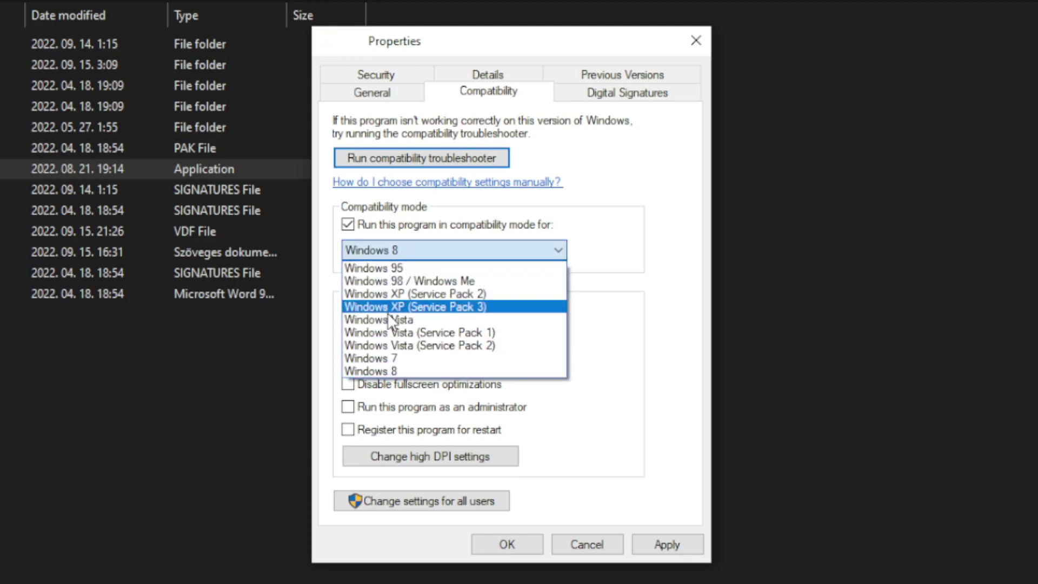
pyautogui.click(390, 371)
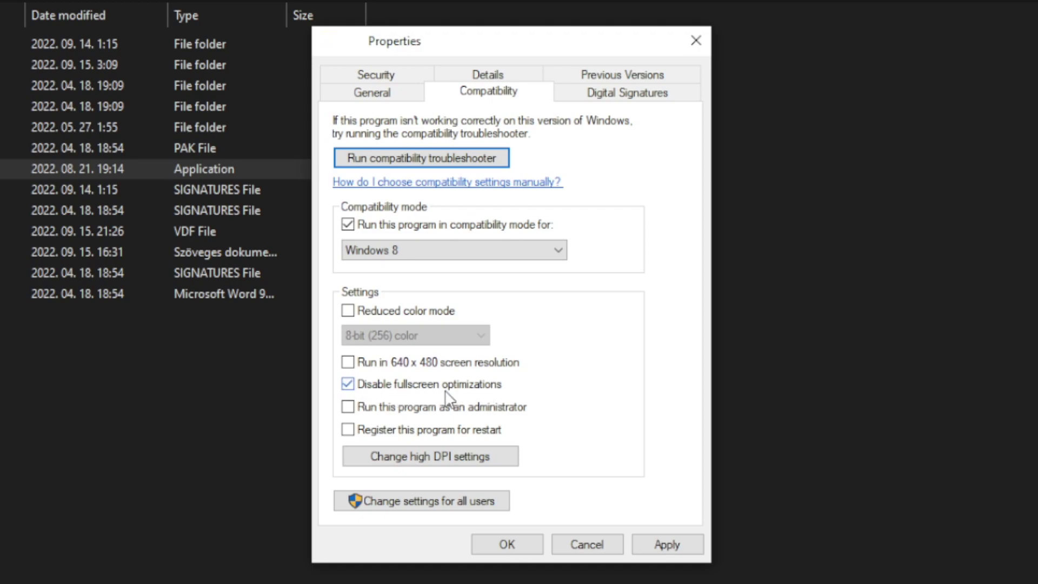
pyautogui.click(500, 413)
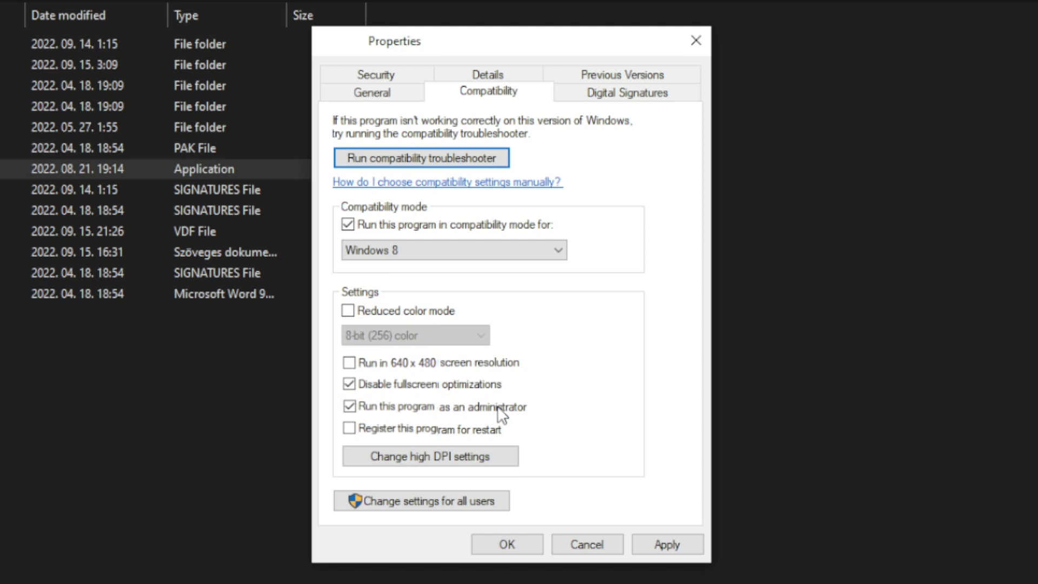
pyautogui.click(675, 545)
pyautogui.click(505, 546)
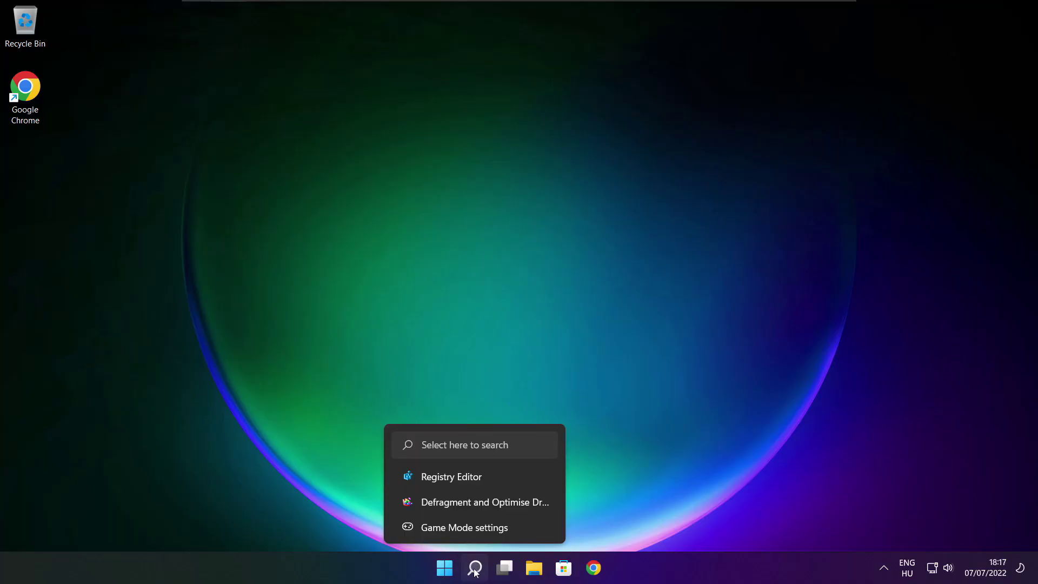
# - Find the Windows Update settings by searching for "updates", run a check for updates, and close Settings
pyautogui.click(475, 568)
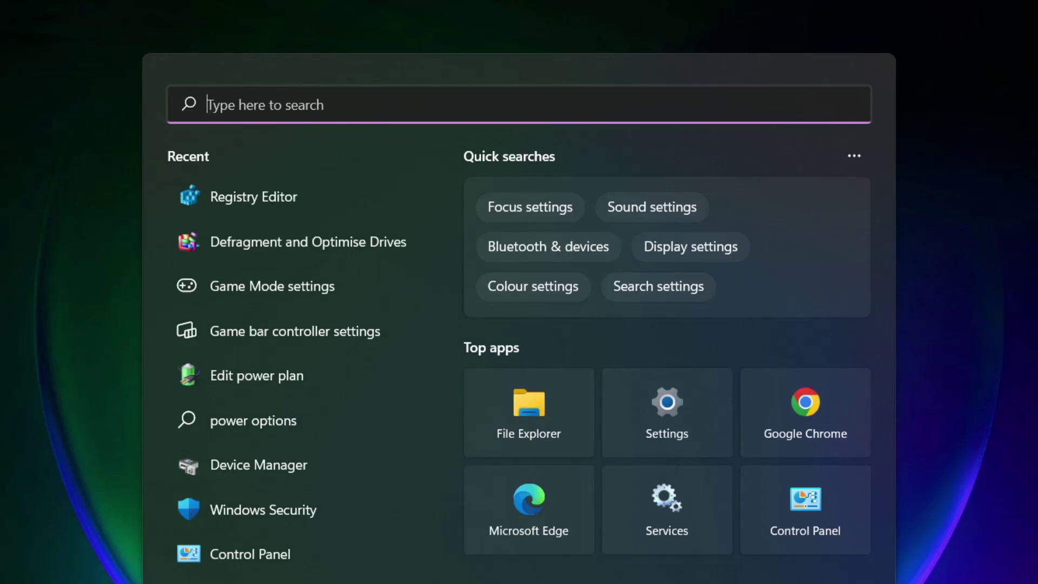
pyautogui.write('u')
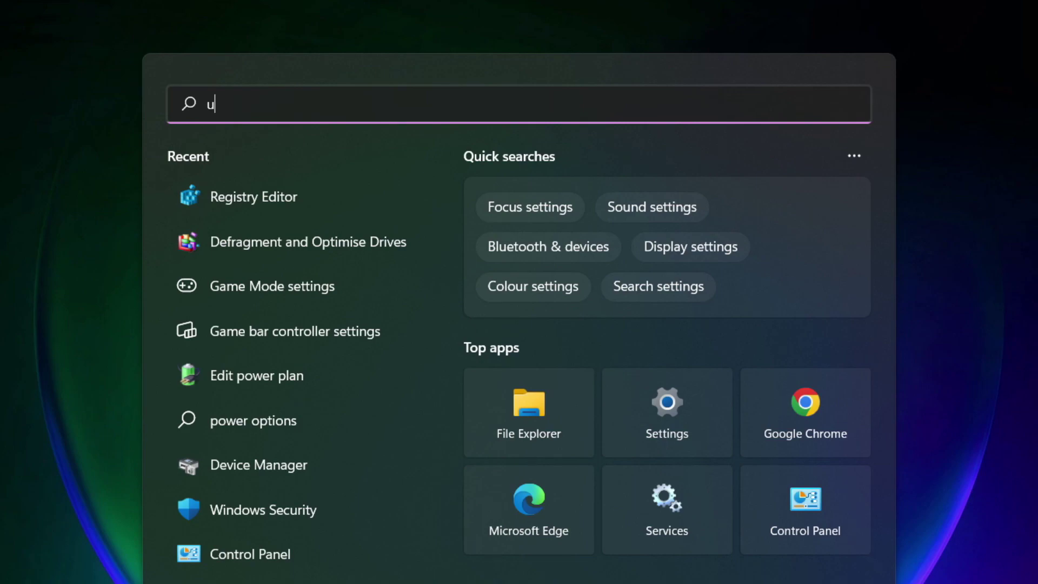
pyautogui.write('pdates')
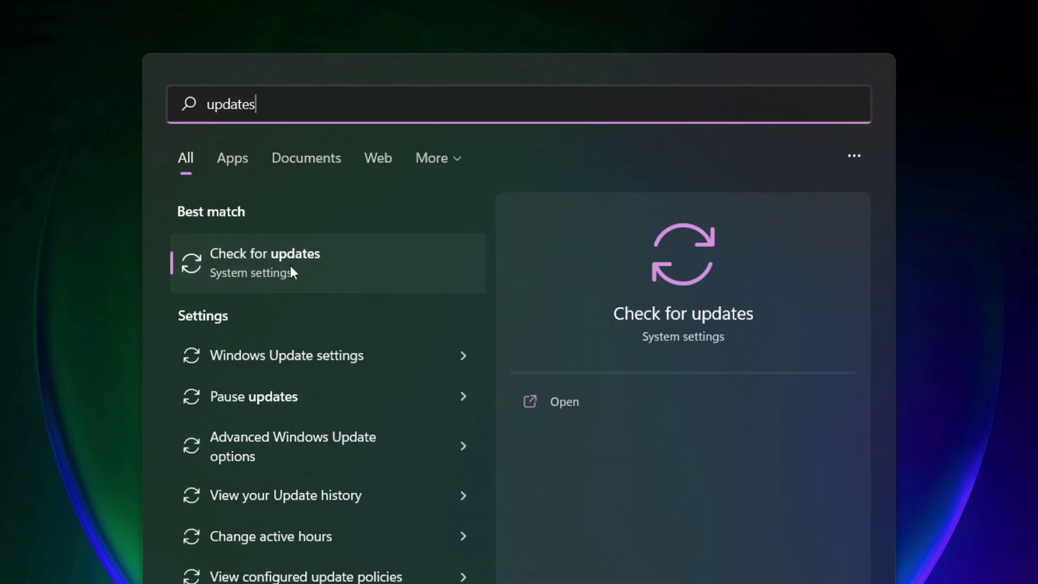
pyautogui.click(315, 268)
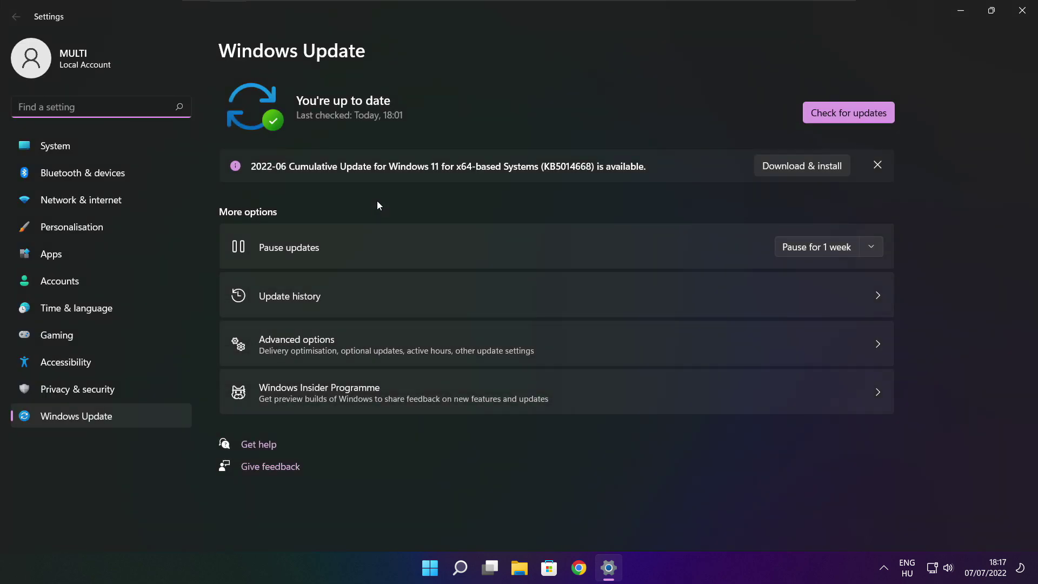
pyautogui.click(848, 113)
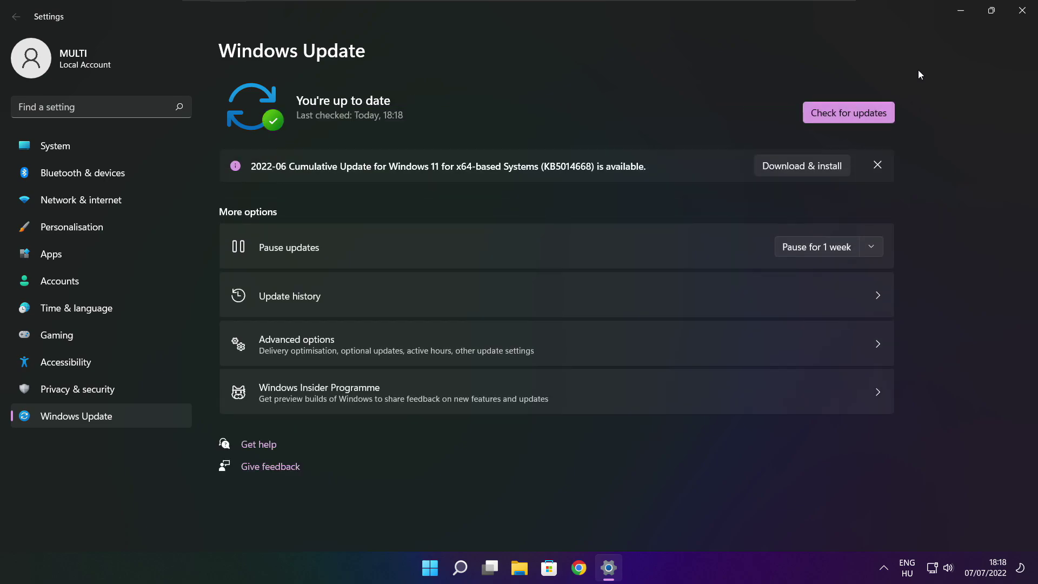
pyautogui.click(1022, 12)
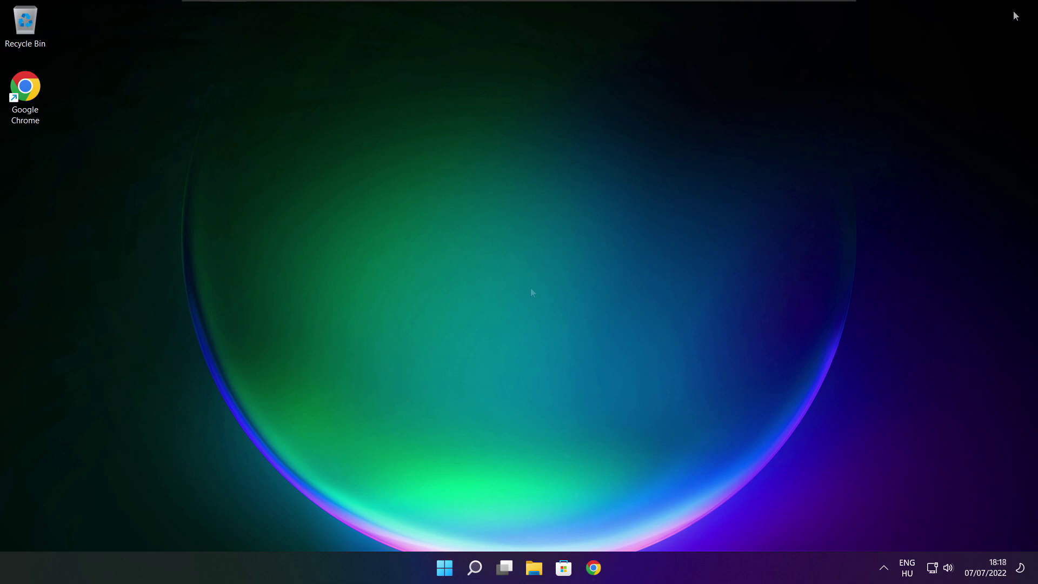
# - Switch to Chrome and download the English DirectX End-User Runtime Web Installer from the Microsoft Download Center page
pyautogui.click(593, 568)
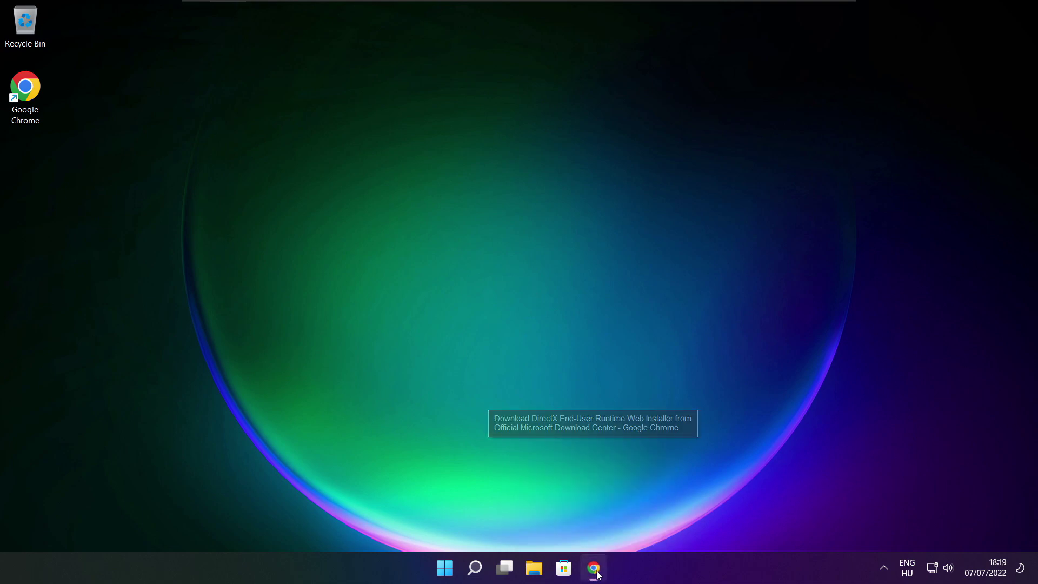
pyautogui.click(311, 35)
pyautogui.press('Right')
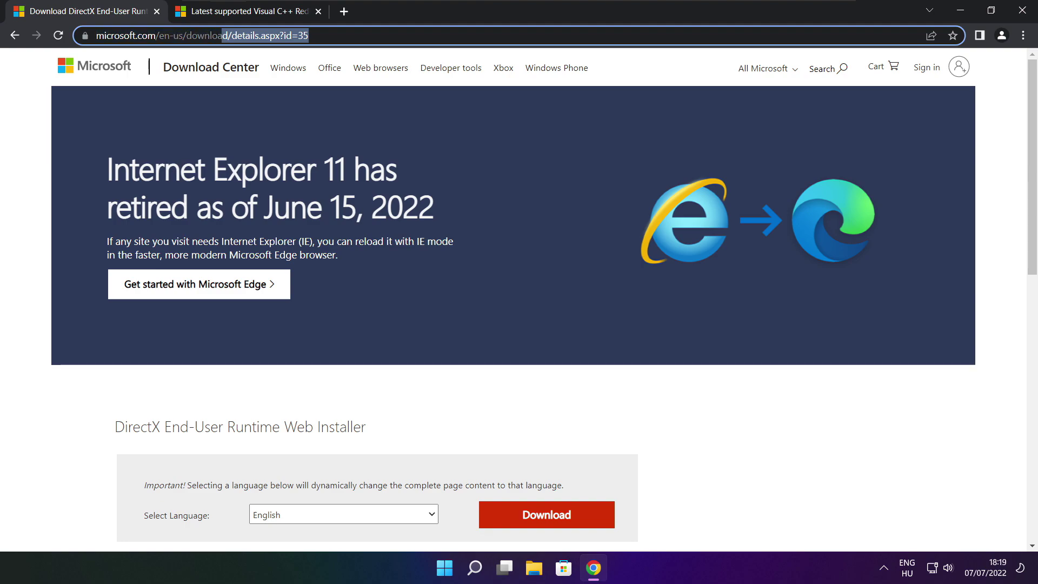
pyautogui.click(373, 390)
pyautogui.scroll(-4, 1022, 158)
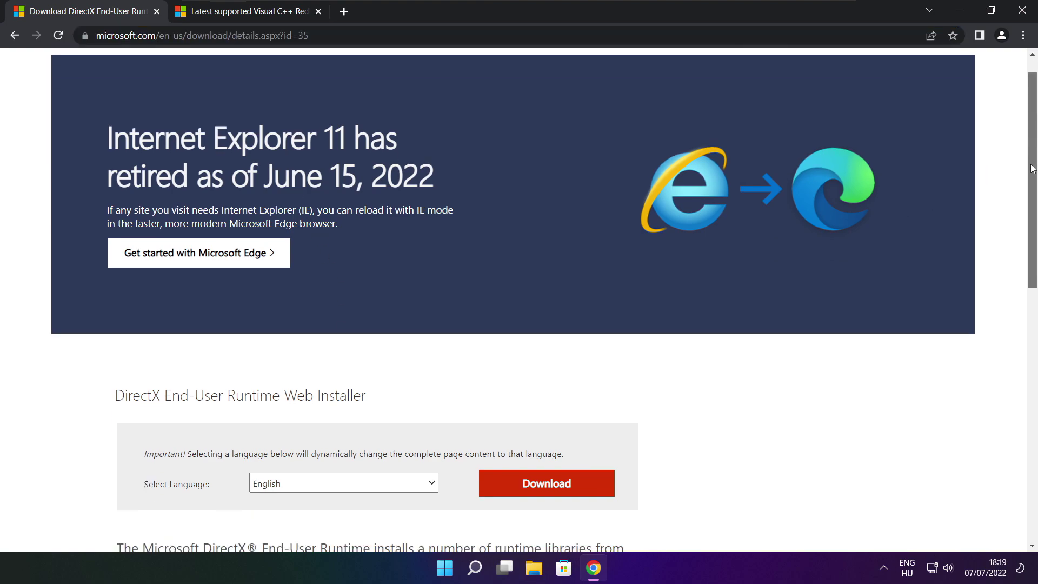
pyautogui.moveTo(385, 226); pyautogui.dragTo(443, 229)
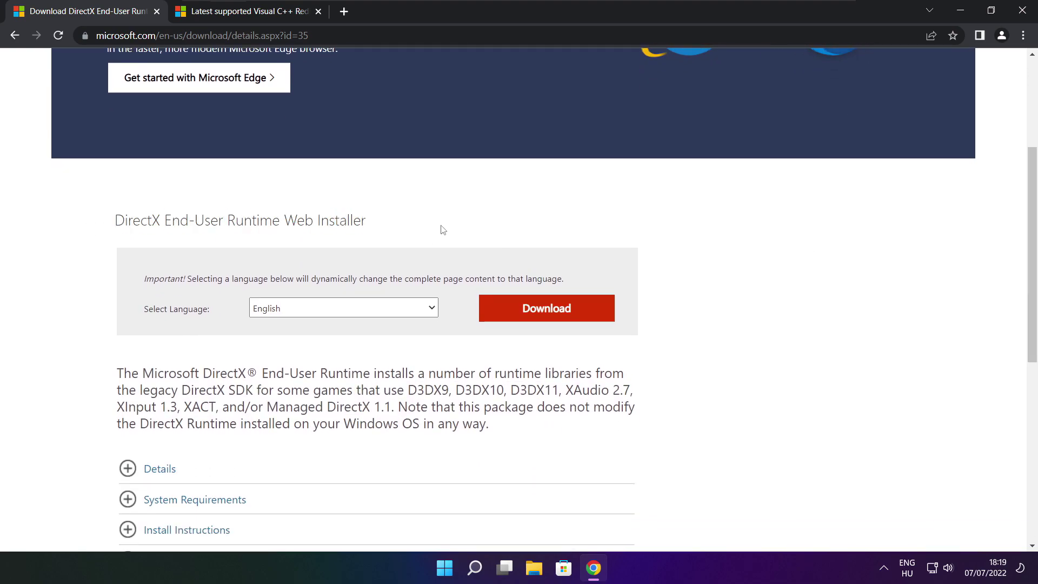
pyautogui.click(549, 311)
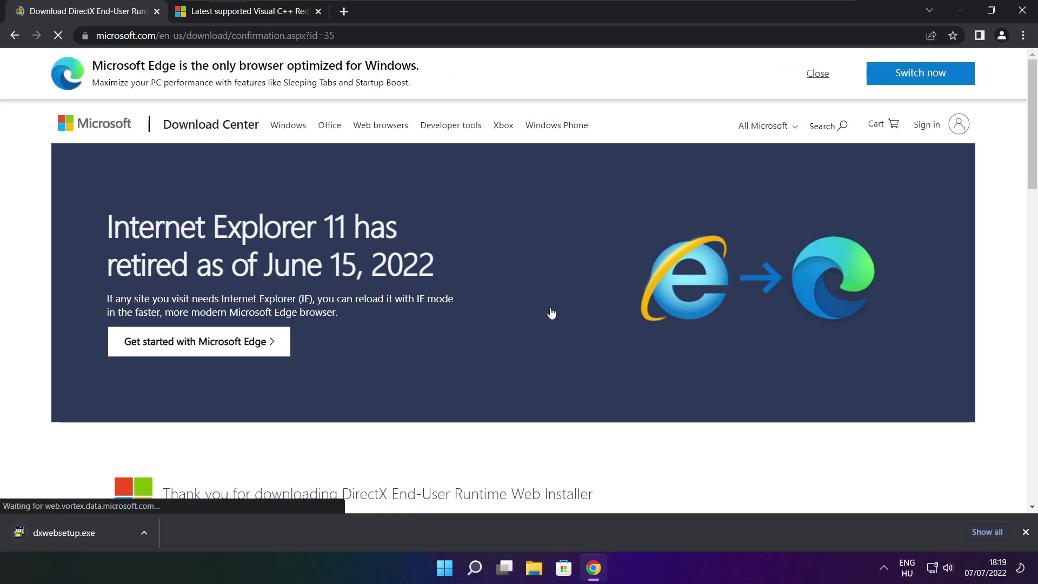
# - Install DirectX with the downloaded dxwebsetup.exe, accepting the license agreement and declining the Bing Bar, and finish the setup
pyautogui.click(97, 533)
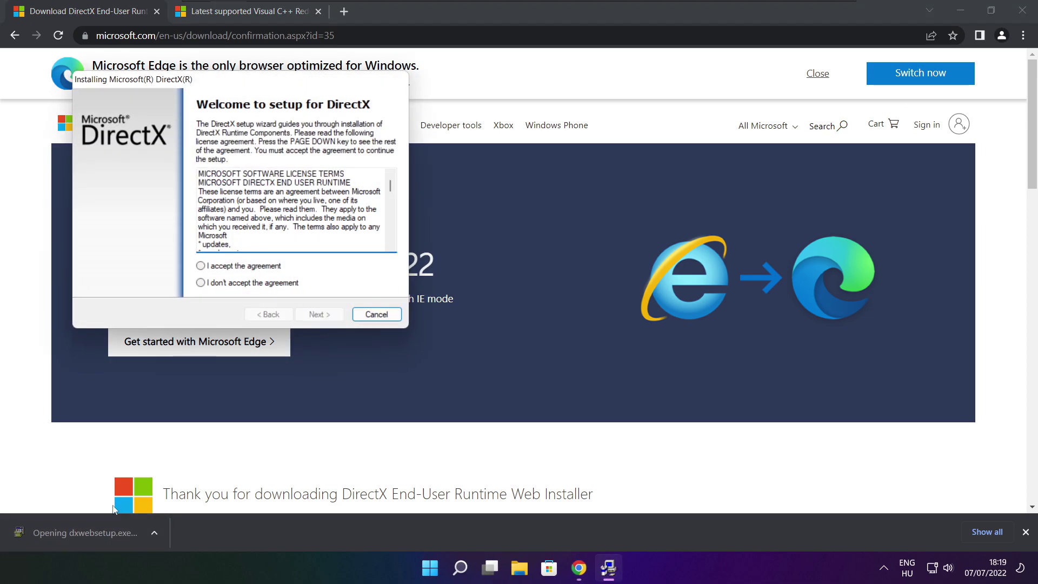
pyautogui.moveTo(276, 110); pyautogui.dragTo(495, 156)
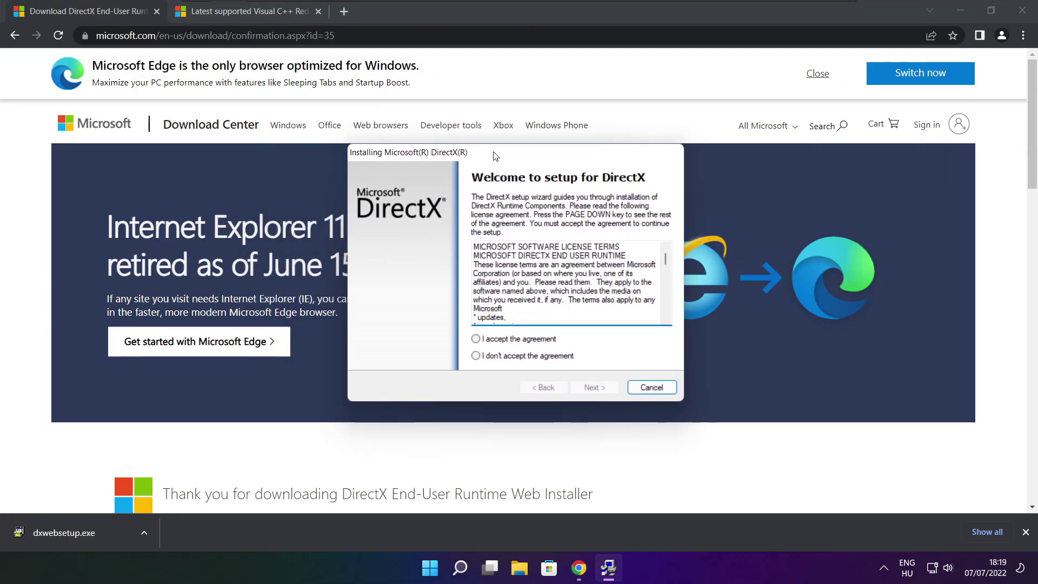
pyautogui.scroll(-10, 663, 307)
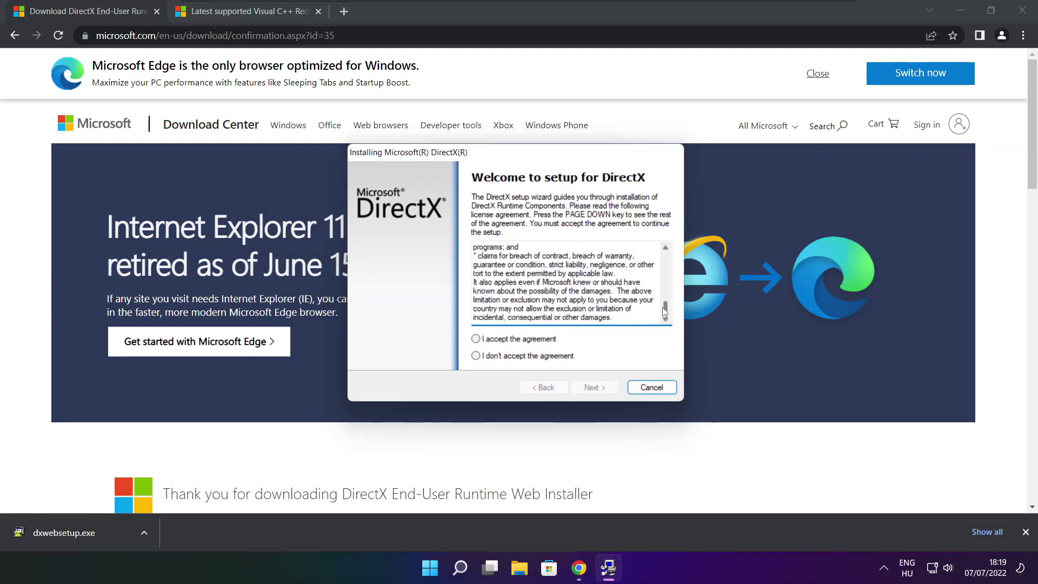
pyautogui.click(484, 339)
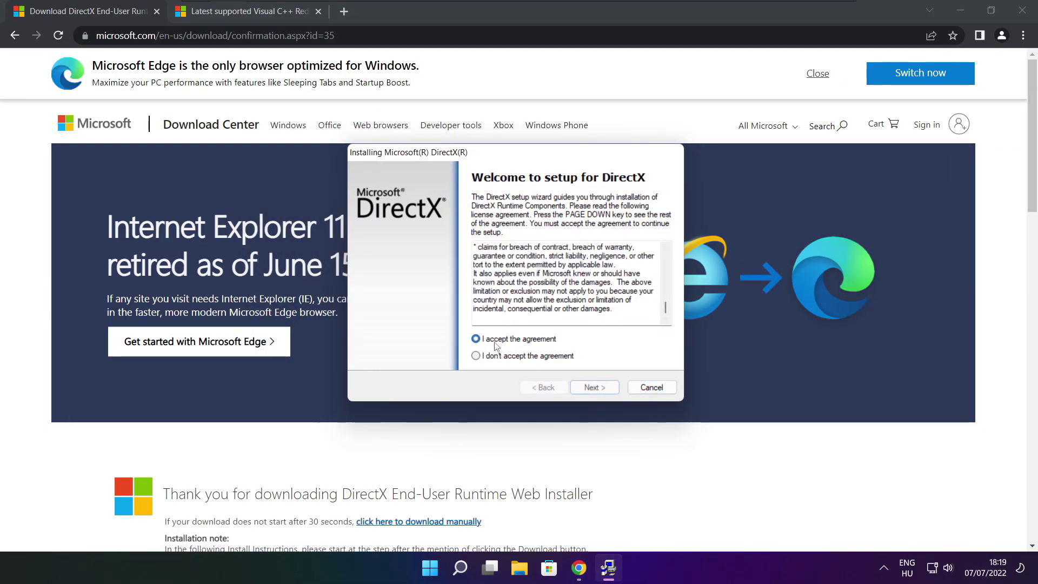
pyautogui.click(592, 387)
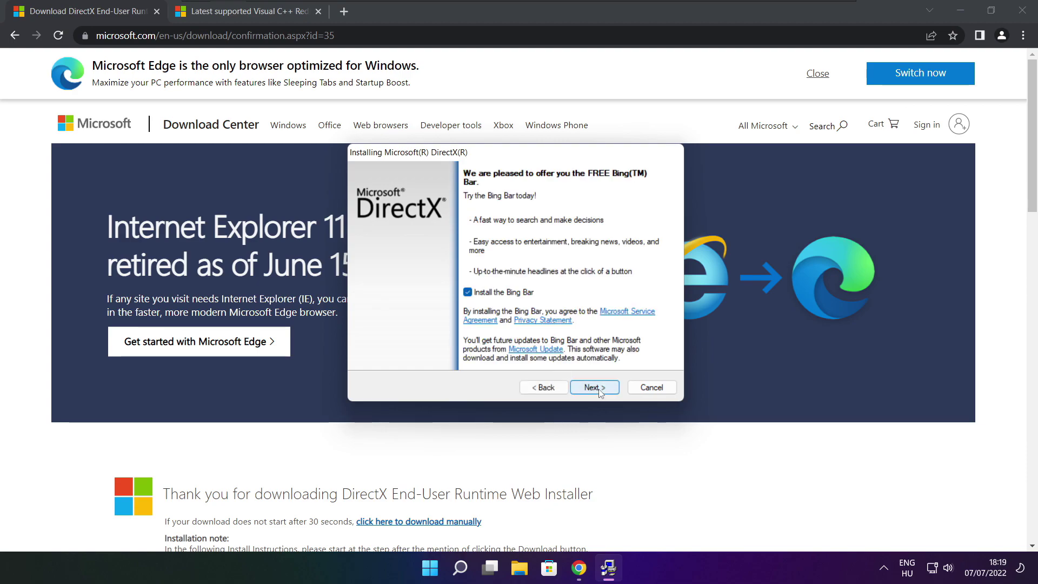
pyautogui.click(467, 293)
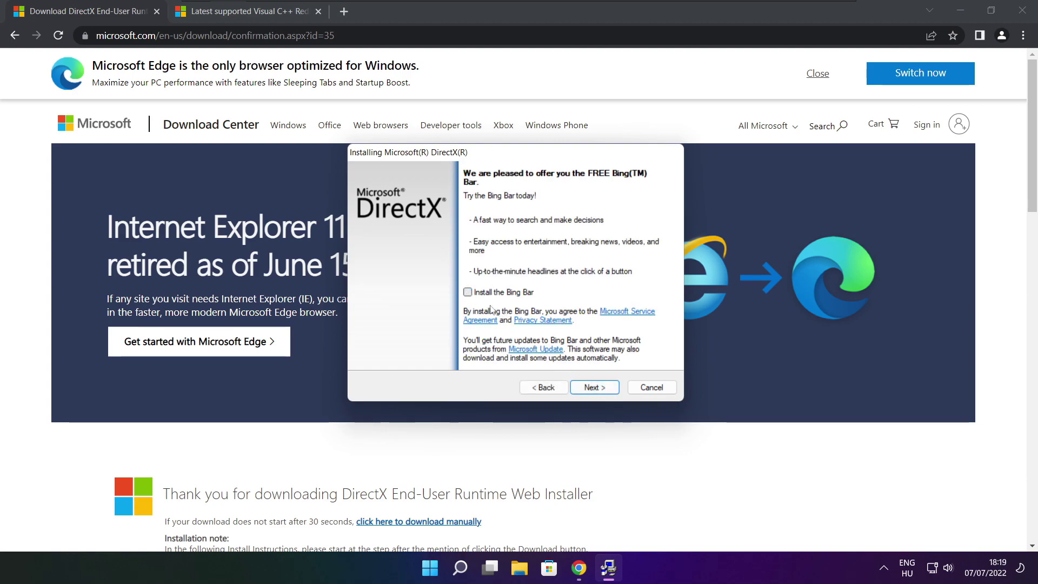
pyautogui.click(605, 389)
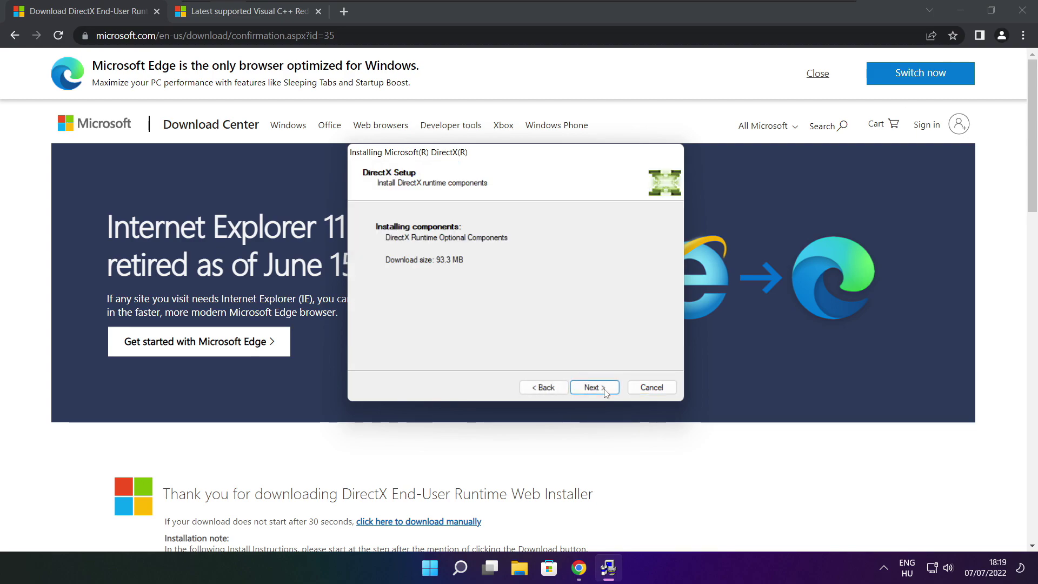
pyautogui.click(589, 393)
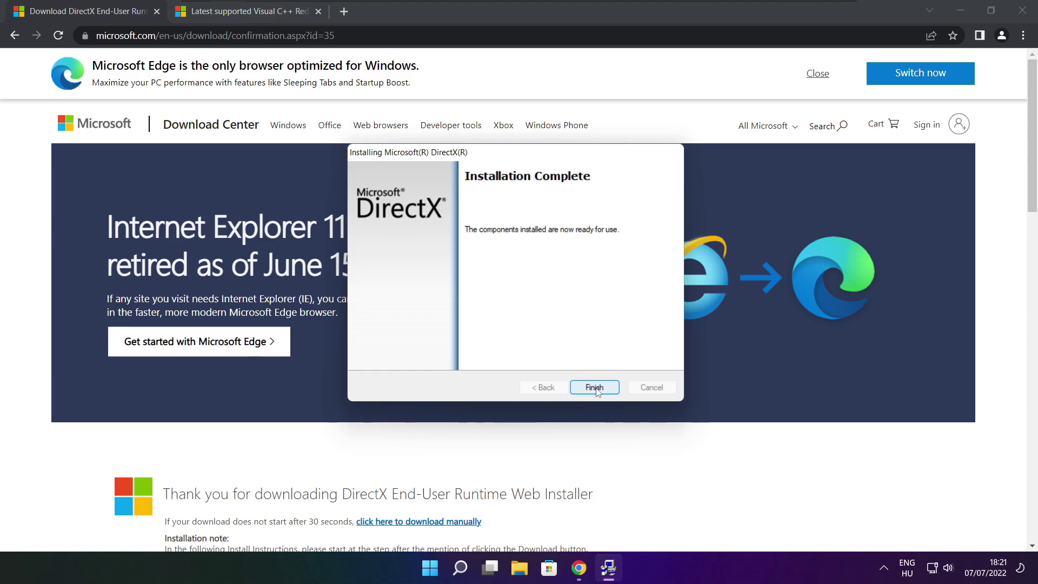
pyautogui.click(594, 387)
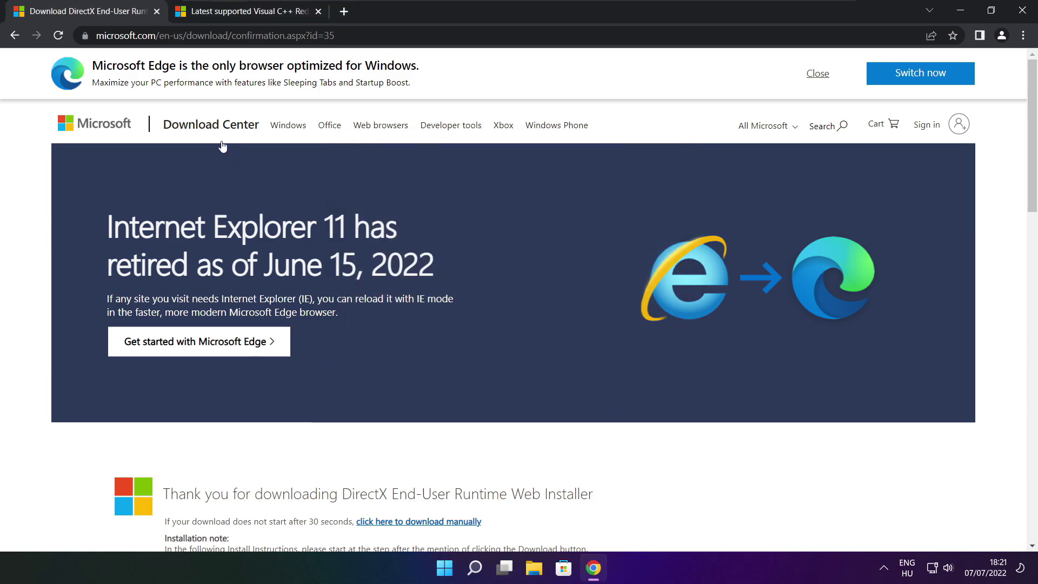
# - Close the DirectX download page and download the ARM64, X86 and X64 Visual C++ 2015–2022 Redistributable installers from the Microsoft Docs page
pyautogui.click(157, 11)
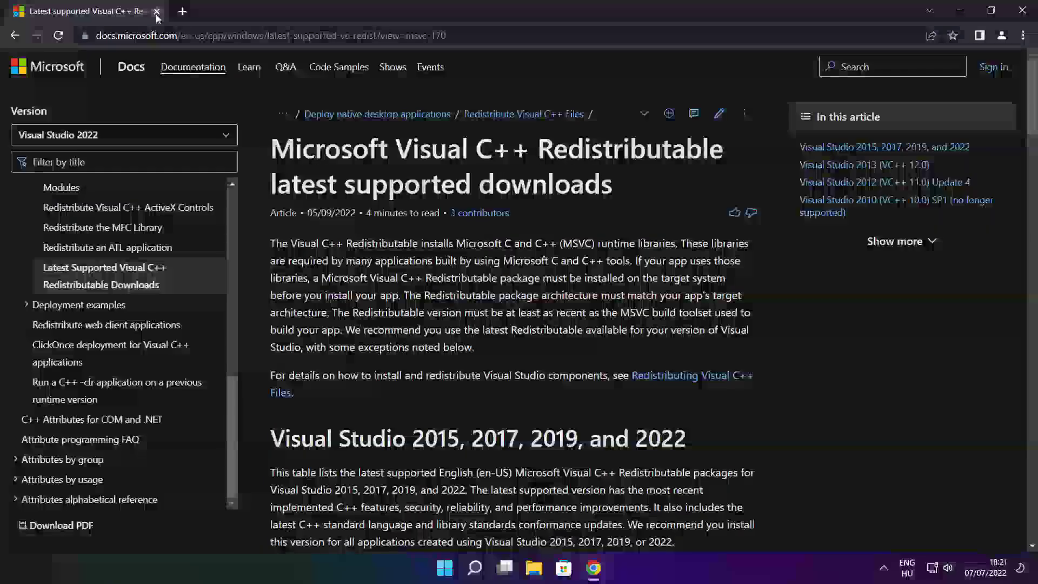
pyautogui.hotkey('ctrl', 'l')
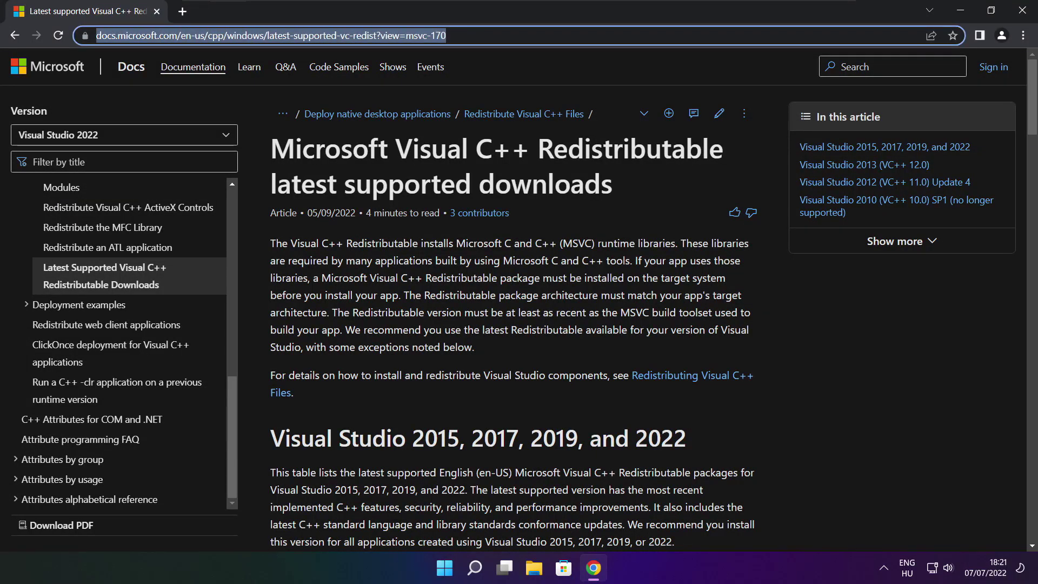
pyautogui.press('End')
pyautogui.click(514, 66)
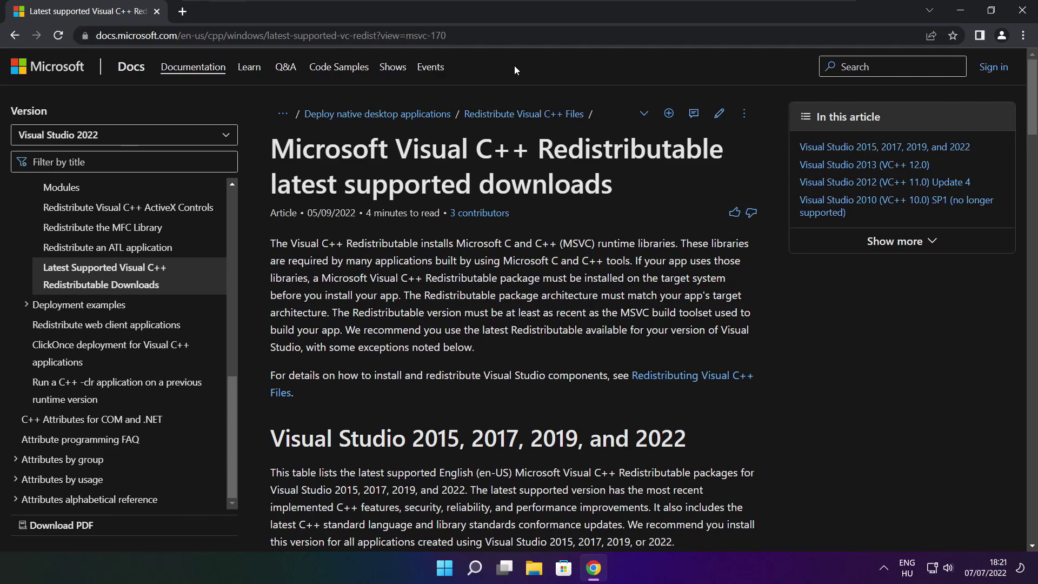
pyautogui.moveTo(1033, 101); pyautogui.dragTo(1027, 149)
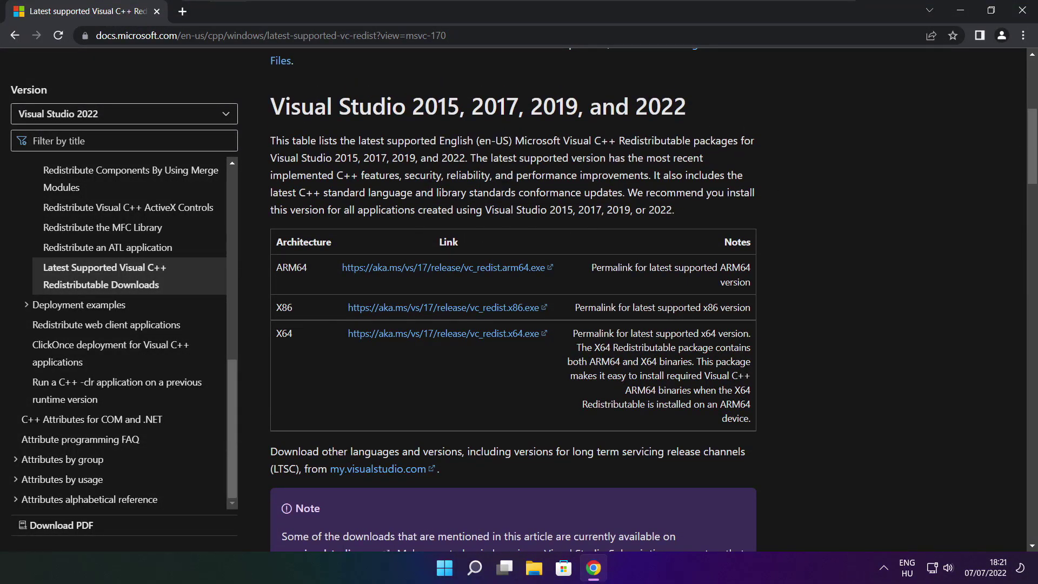
pyautogui.moveTo(274, 267); pyautogui.dragTo(697, 373)
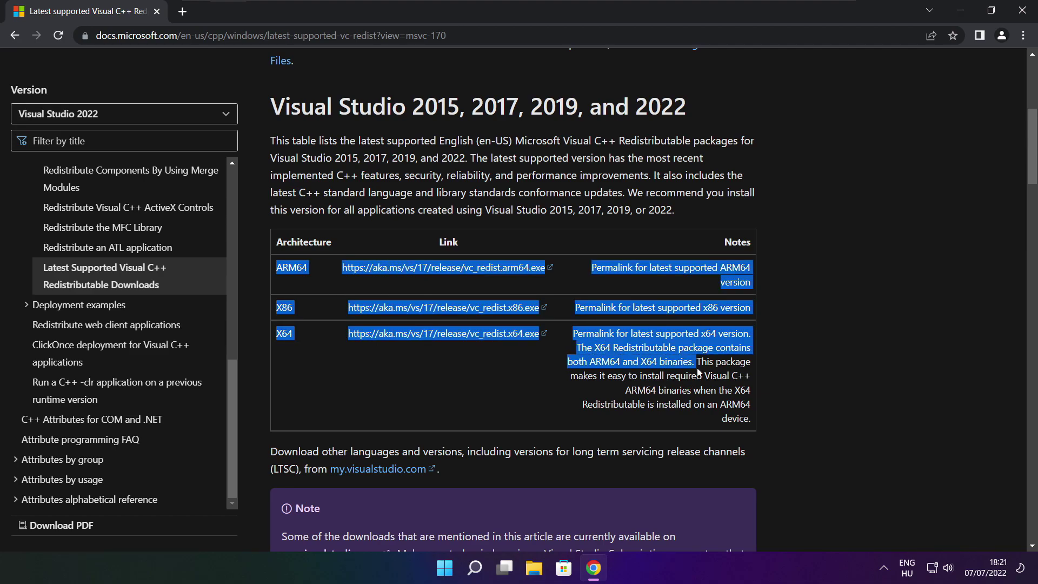
pyautogui.click(697, 372)
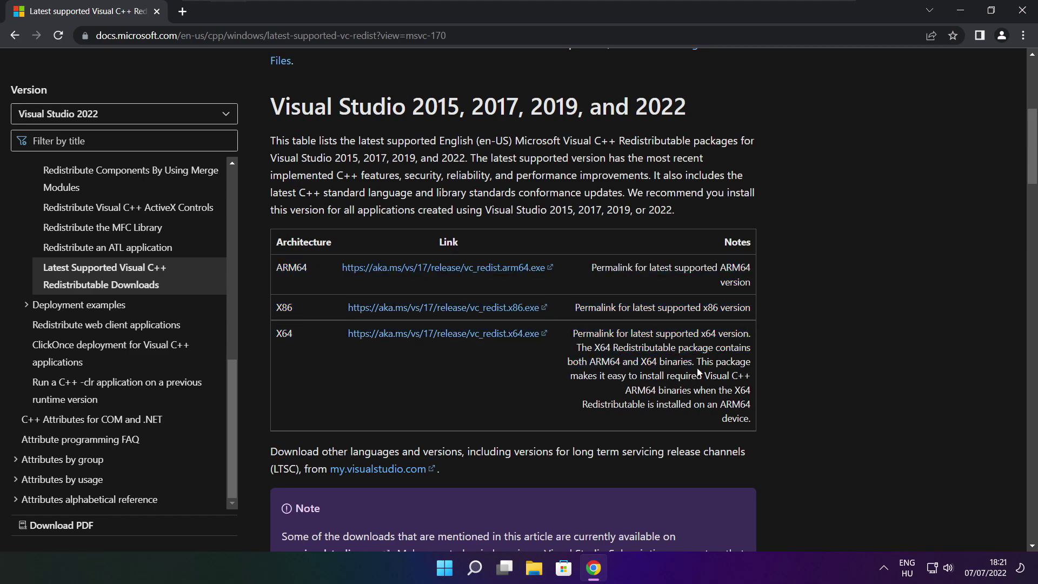
pyautogui.click(430, 268)
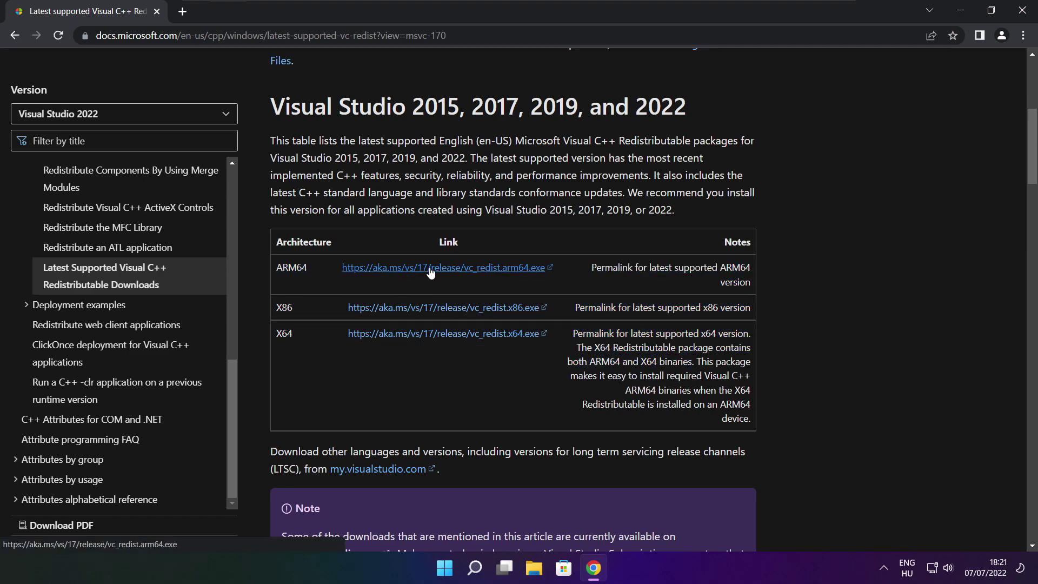
pyautogui.click(429, 312)
pyautogui.click(427, 333)
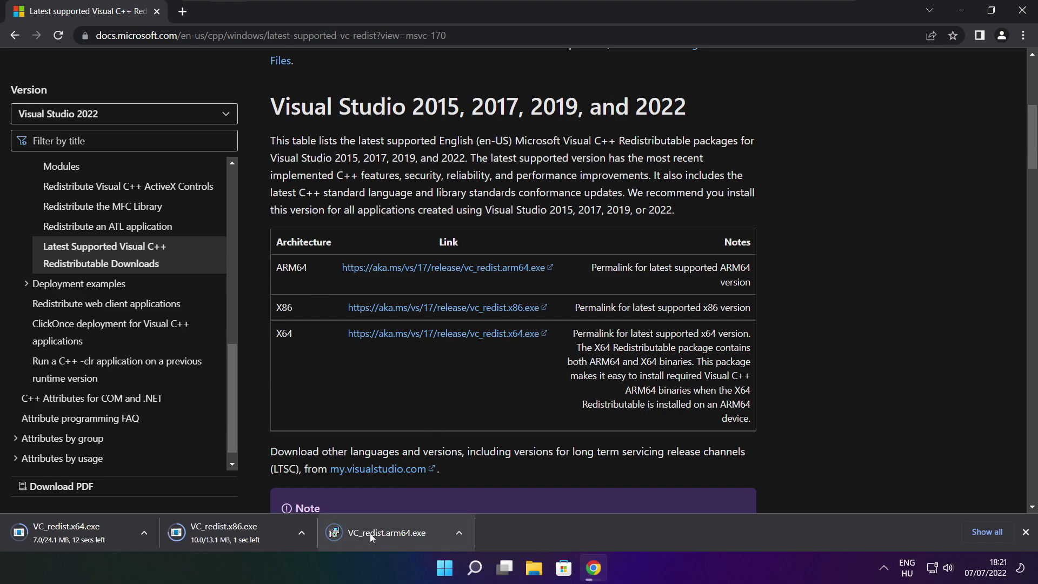
# - Run the downloaded VC_redist.arm64.exe setup, agreeing to the license terms and starting the installation, and close the installer
pyautogui.click(395, 534)
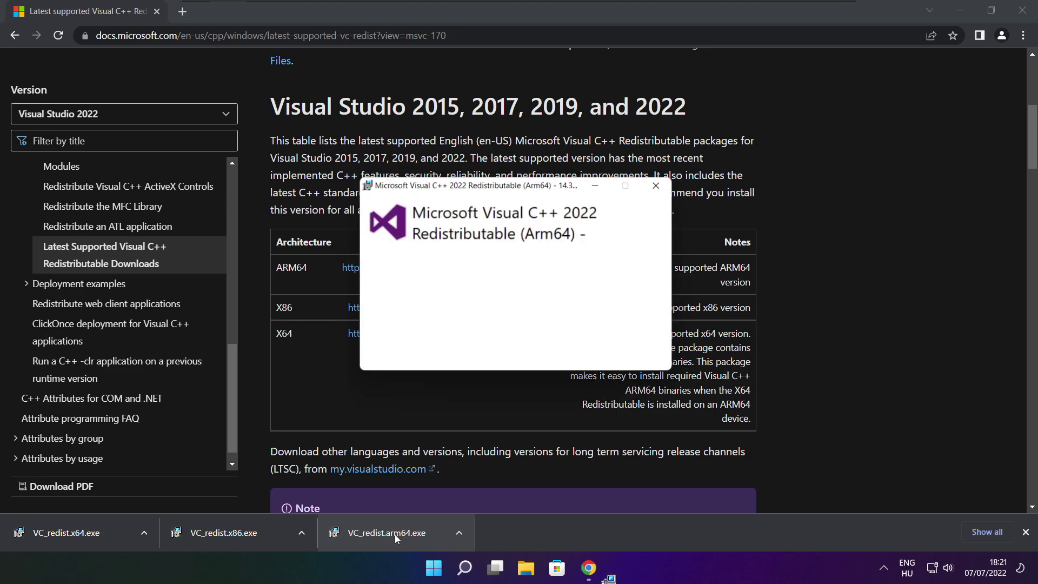
pyautogui.moveTo(666, 268); pyautogui.dragTo(666, 318)
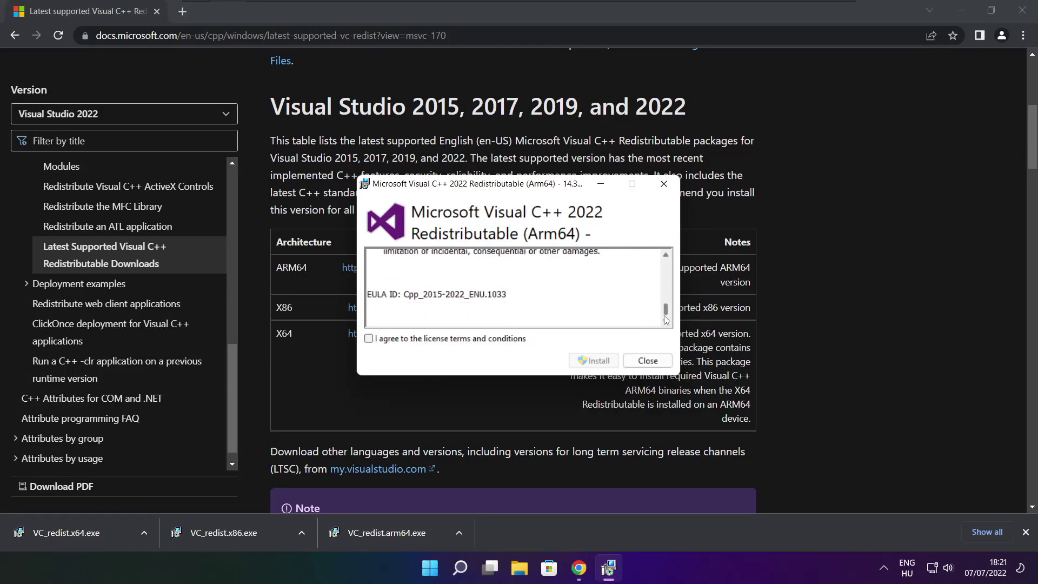
pyautogui.click(368, 339)
pyautogui.click(589, 363)
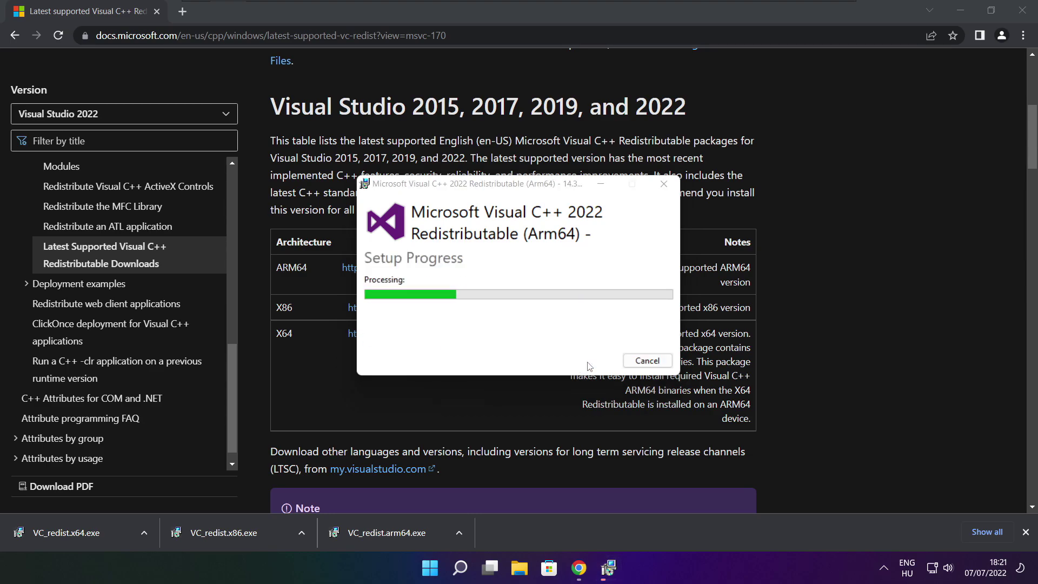
pyautogui.click(648, 361)
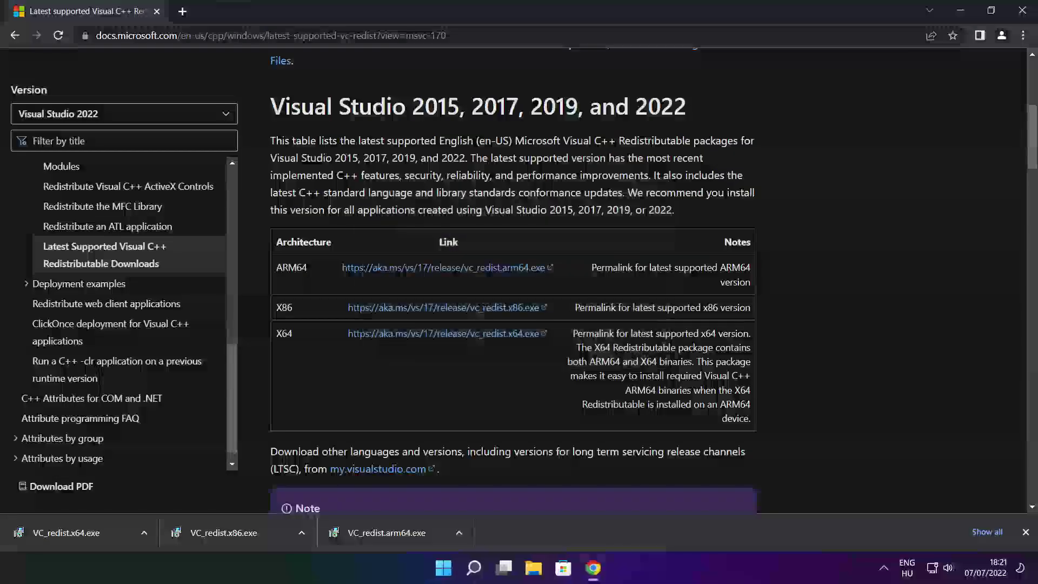
# - Install the x86 Visual C++ 2015-2022 Redistributable from VC_redist.x86.exe, agreeing to the license terms, and close the finished setup
pyautogui.click(246, 534)
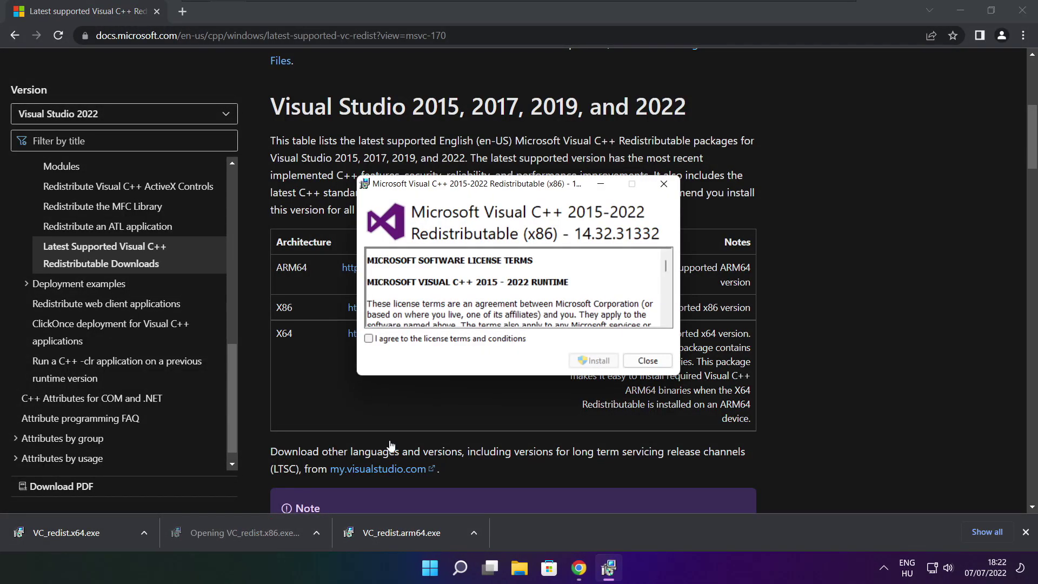
pyautogui.moveTo(665, 266); pyautogui.dragTo(665, 317)
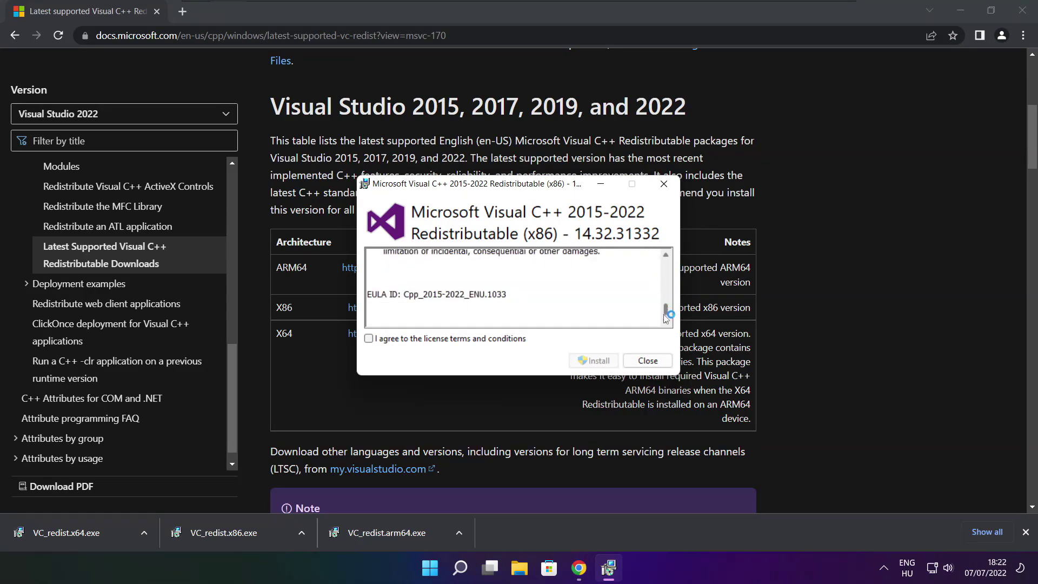
pyautogui.click(369, 339)
pyautogui.click(590, 357)
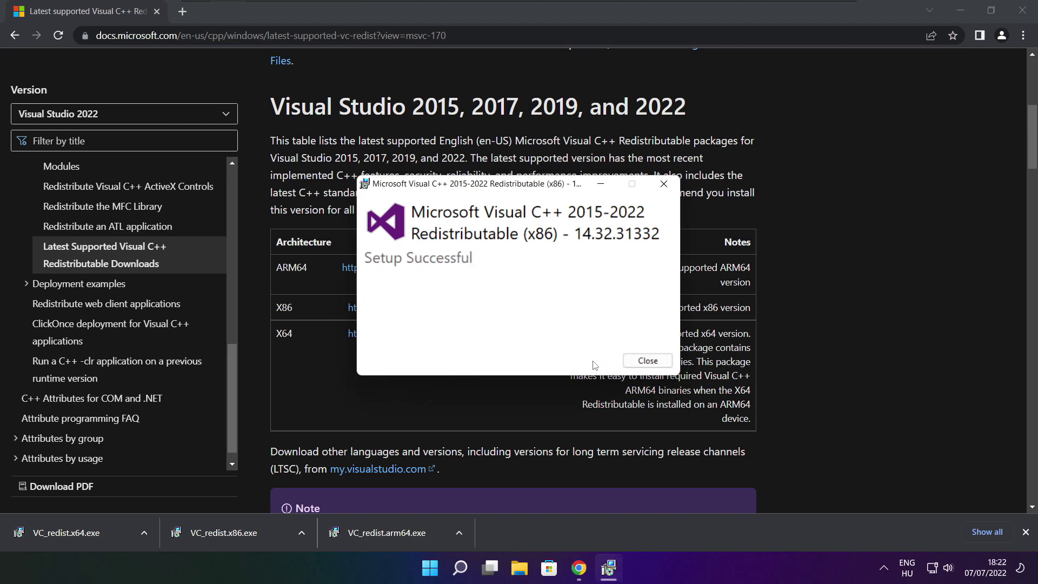
pyautogui.click(647, 361)
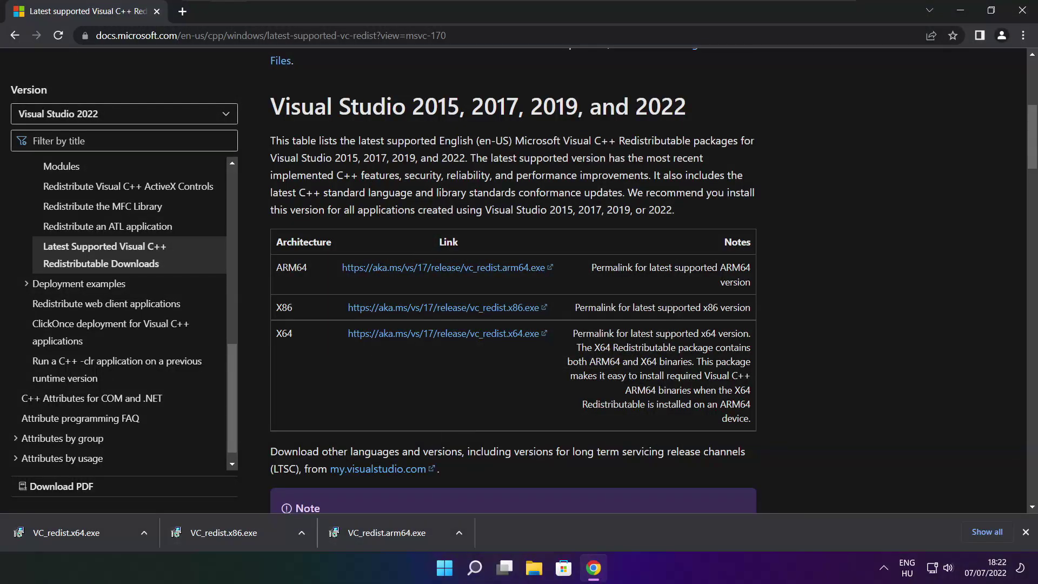
# - Install the x64 Visual C++ Redistributable from VC_redist.x64.exe, agreeing to the license terms, and close the setup and the browser
pyautogui.click(87, 532)
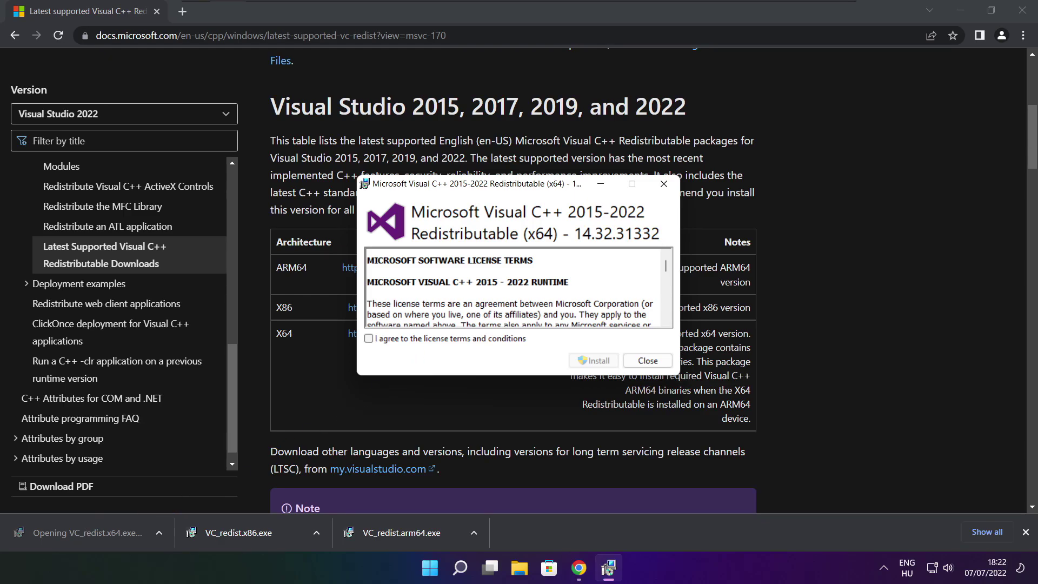
pyautogui.moveTo(666, 266); pyautogui.dragTo(665, 311)
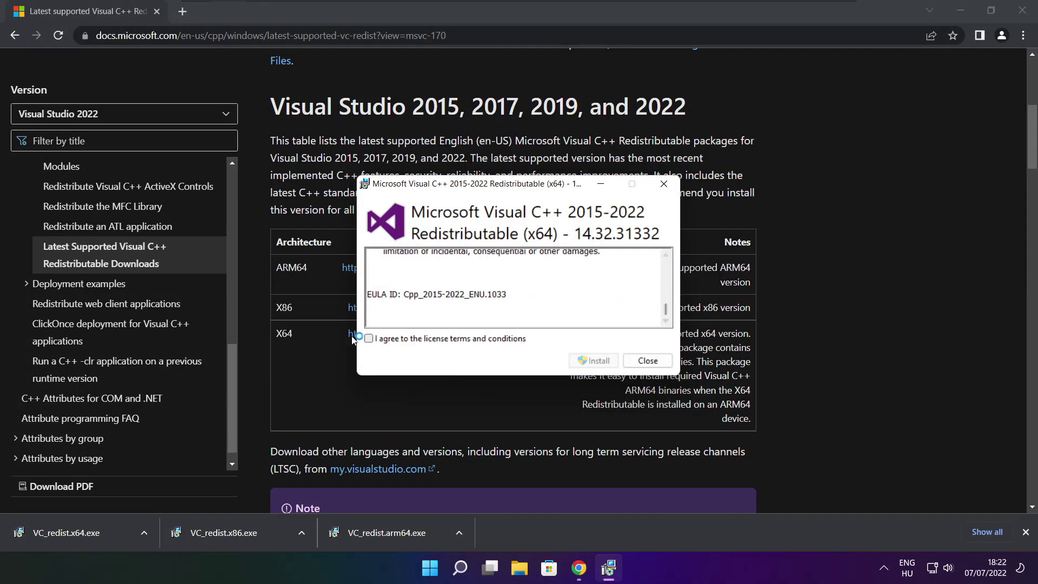
pyautogui.click(368, 339)
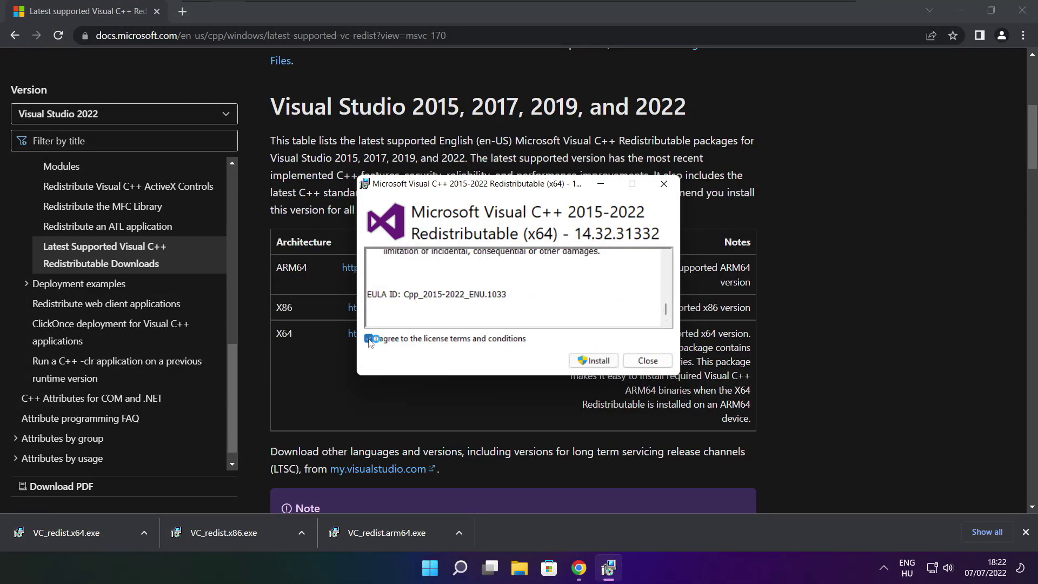
pyautogui.click(594, 360)
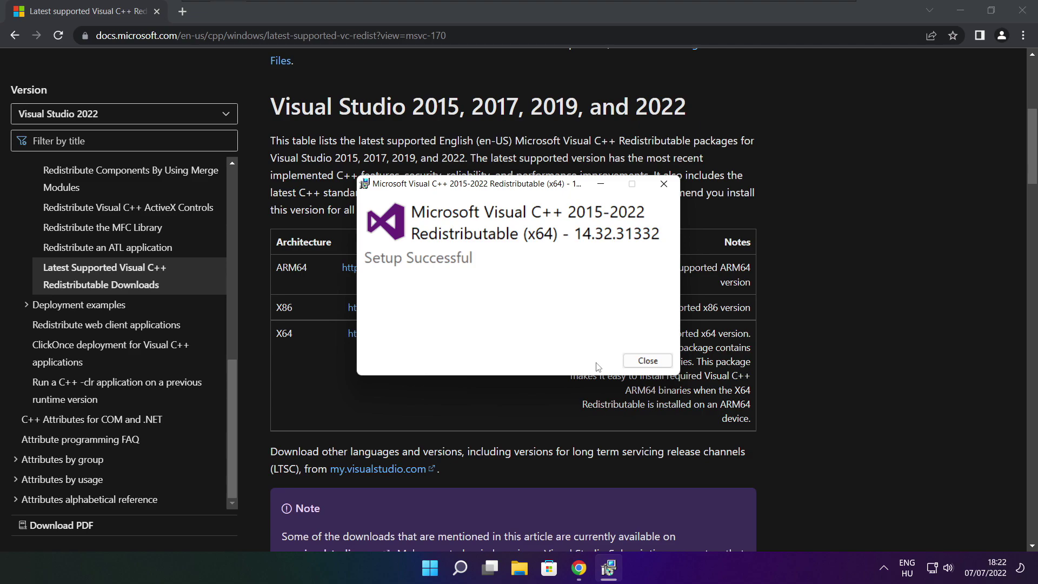
pyautogui.click(648, 360)
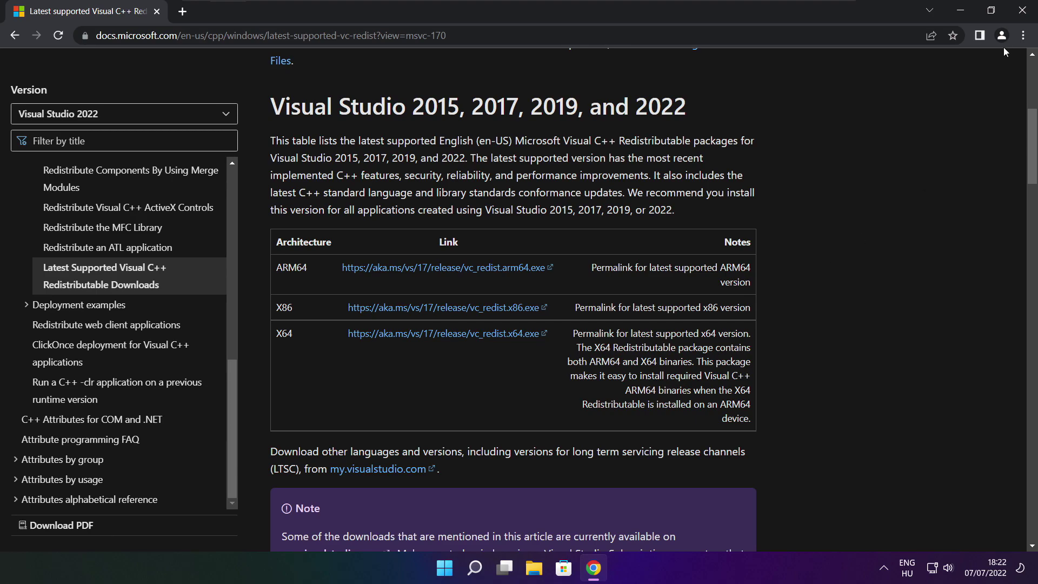
pyautogui.click(1021, 11)
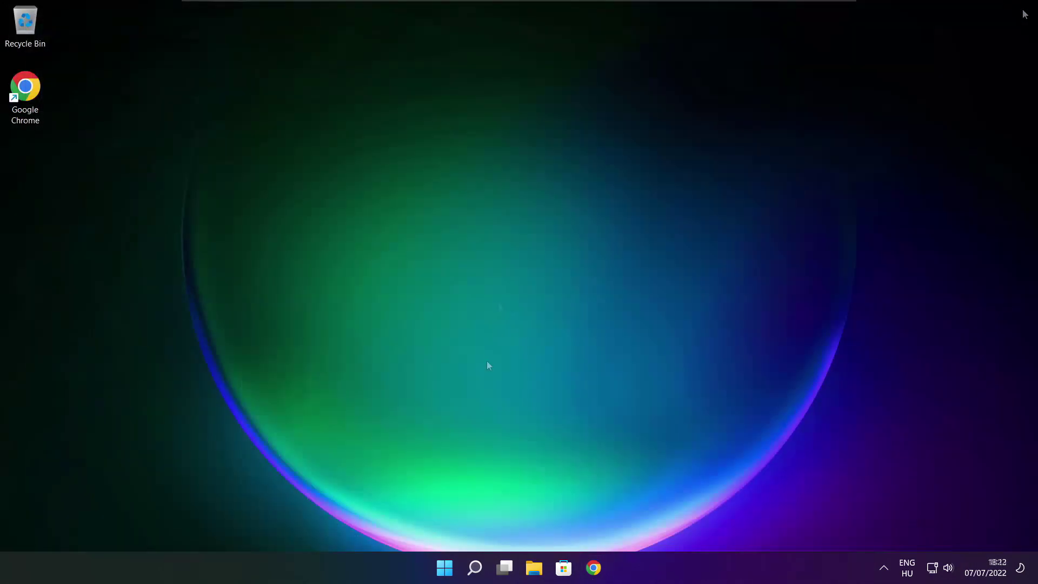
# - Switch to Task Manager, disable Cortana, Microsoft Edge, Microsoft Teams and Terminal as startup apps, and close it
pyautogui.rightClick(447, 570)
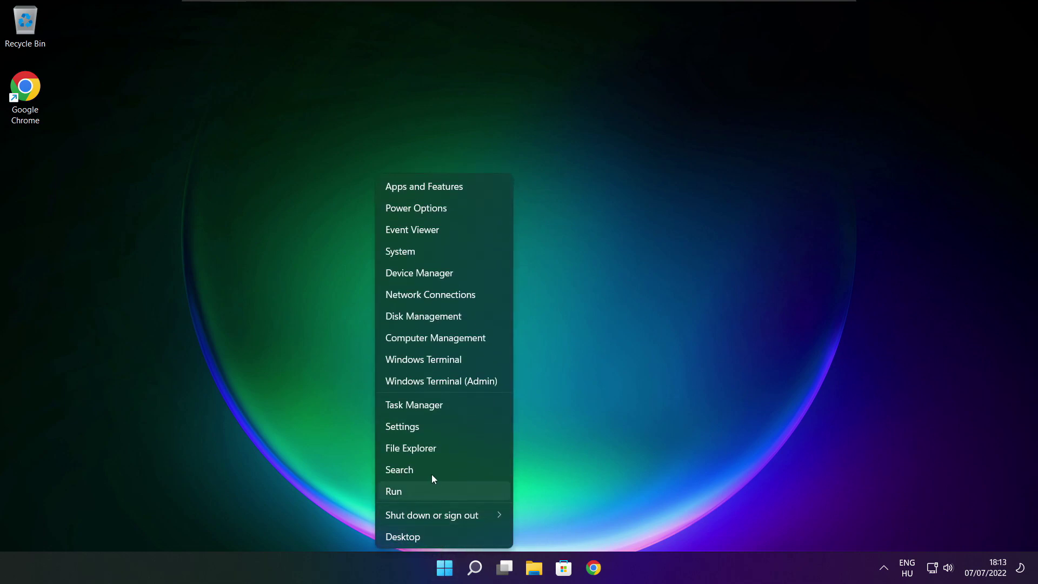
pyautogui.click(447, 406)
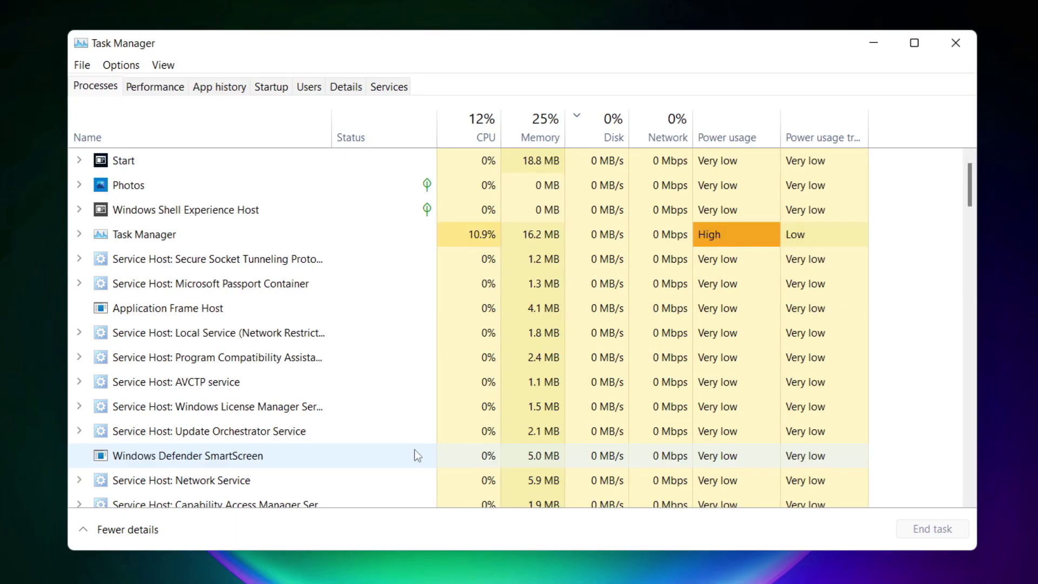
pyautogui.click(275, 89)
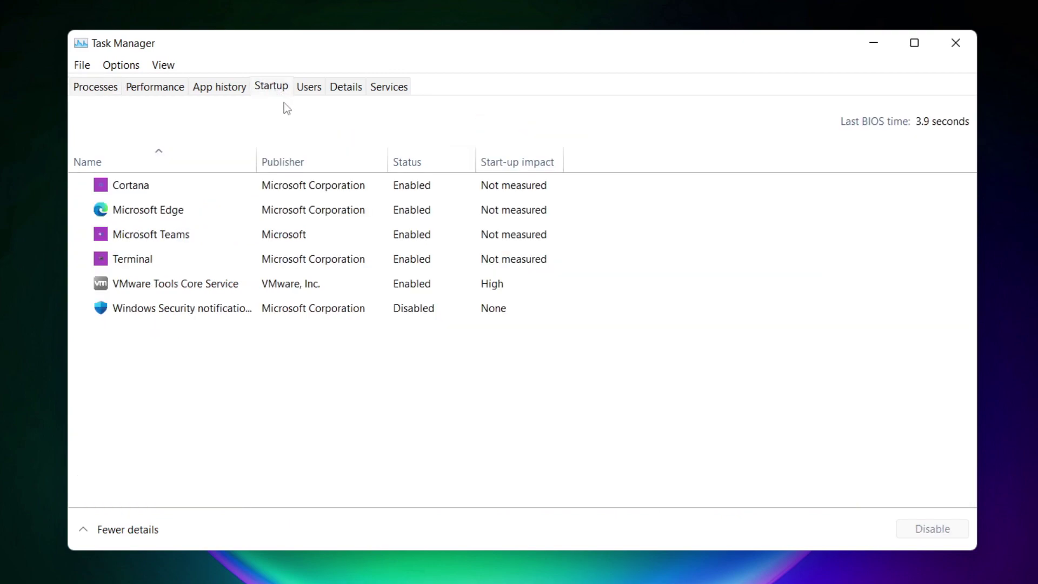
pyautogui.click(350, 190)
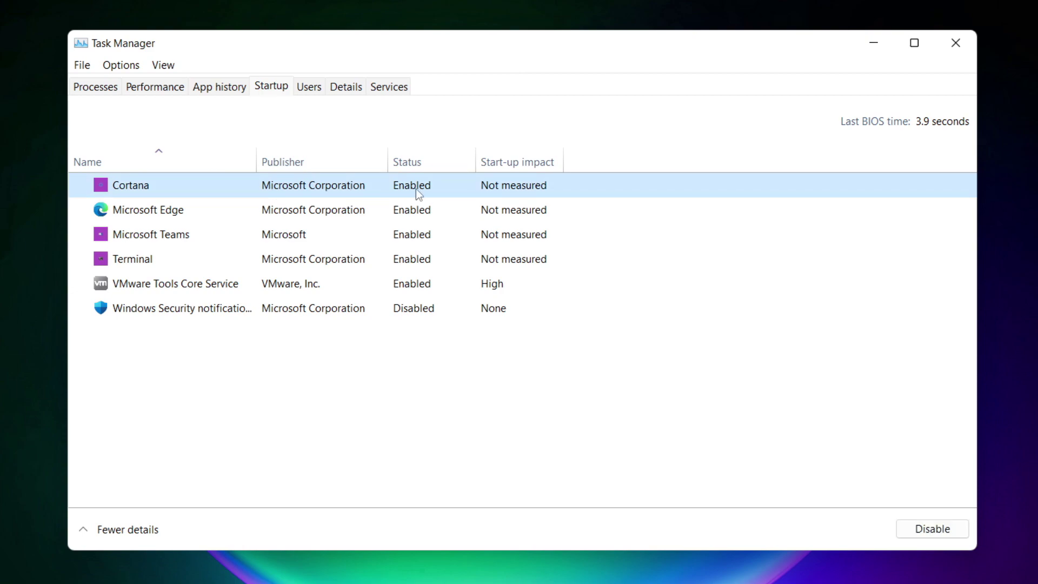
pyautogui.click(931, 530)
pyautogui.click(247, 215)
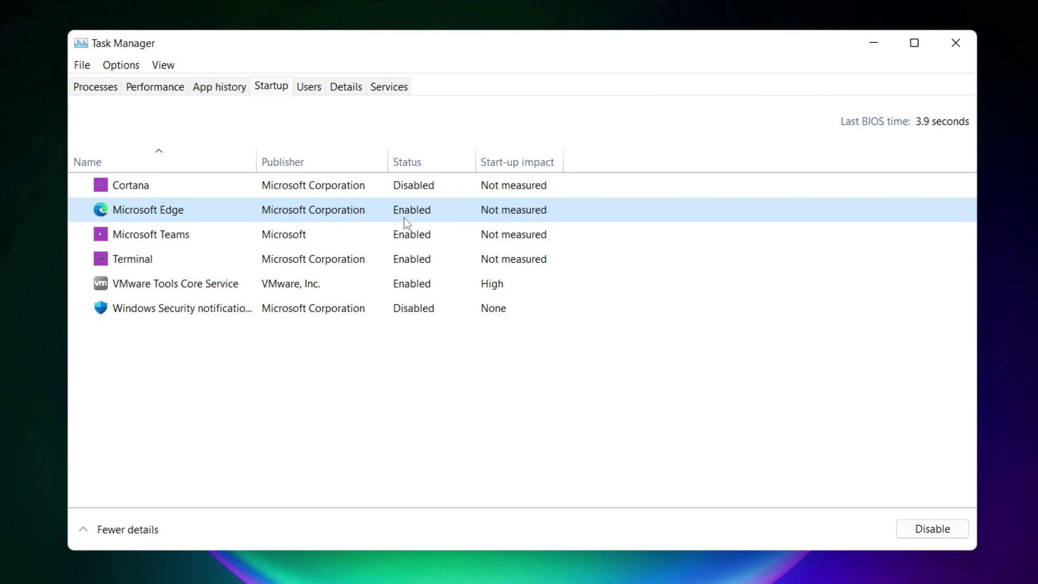
pyautogui.click(932, 529)
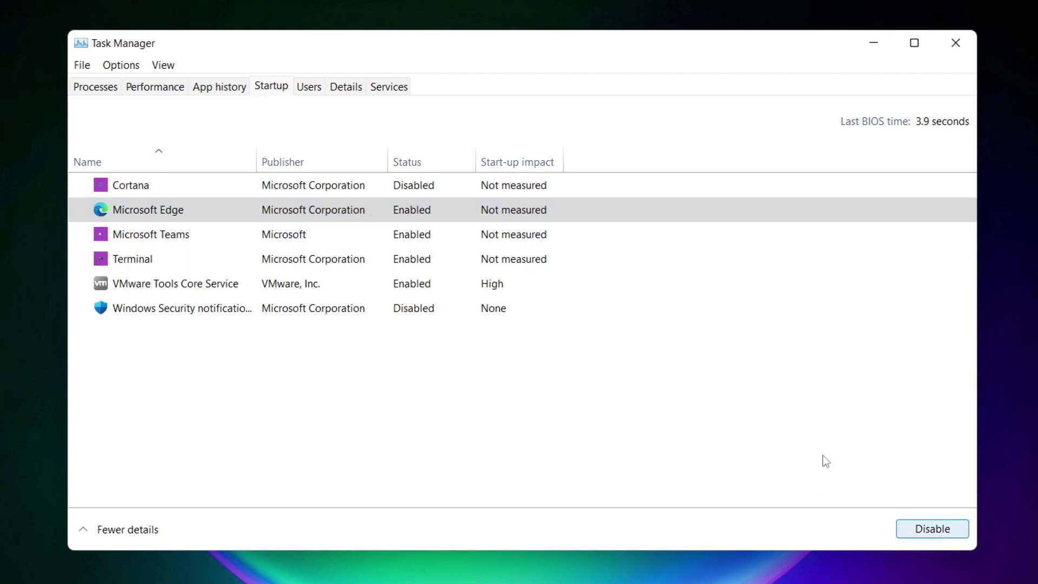
pyautogui.click(427, 239)
pyautogui.click(940, 530)
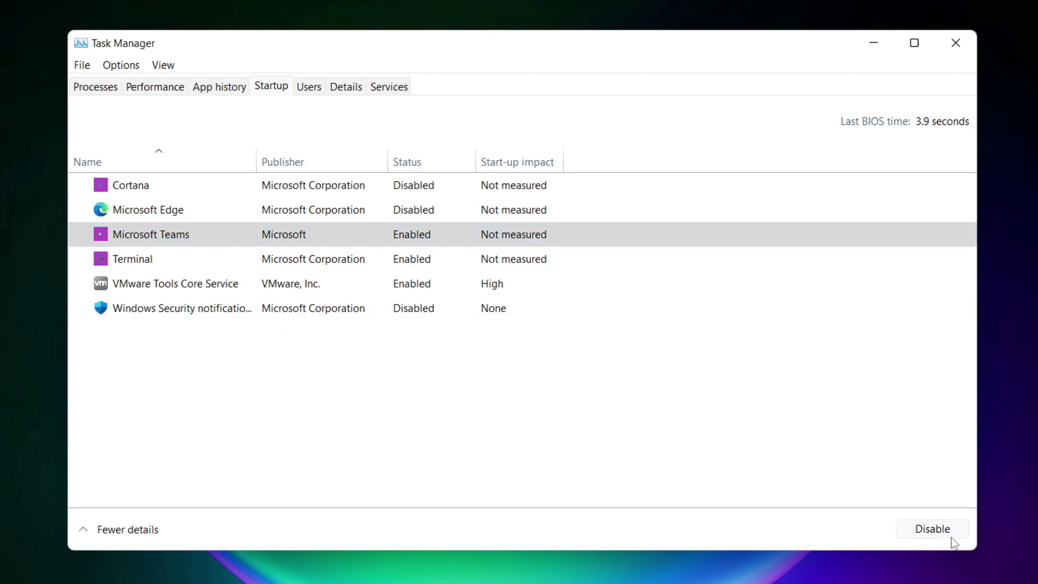
pyautogui.click(345, 263)
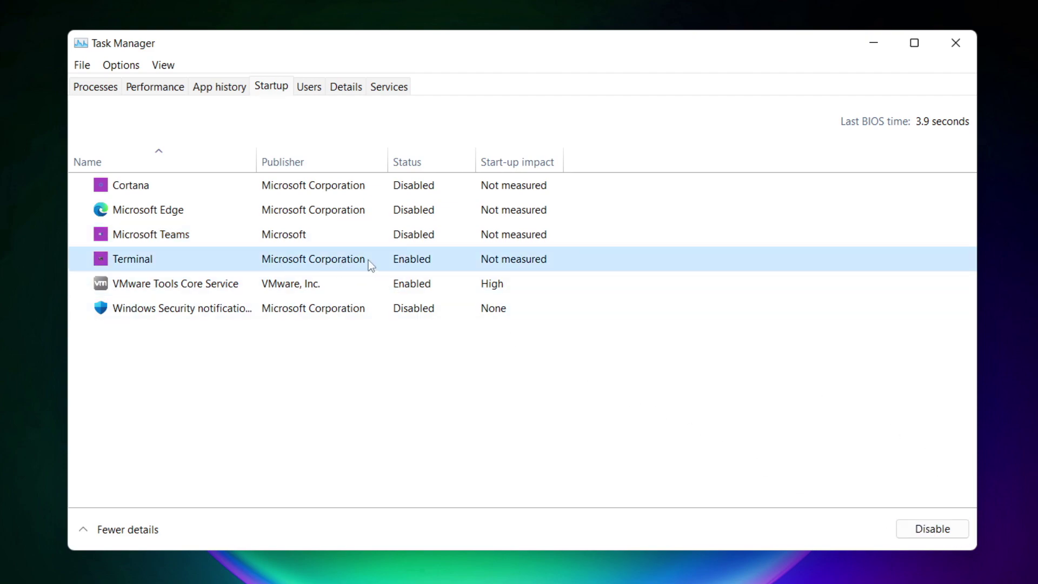
pyautogui.click(948, 534)
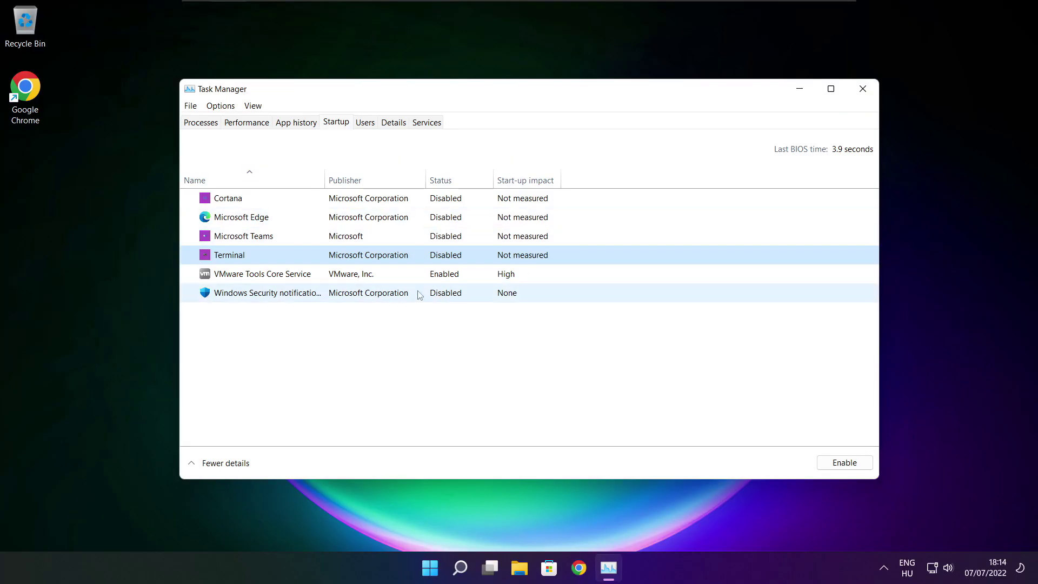
pyautogui.click(862, 89)
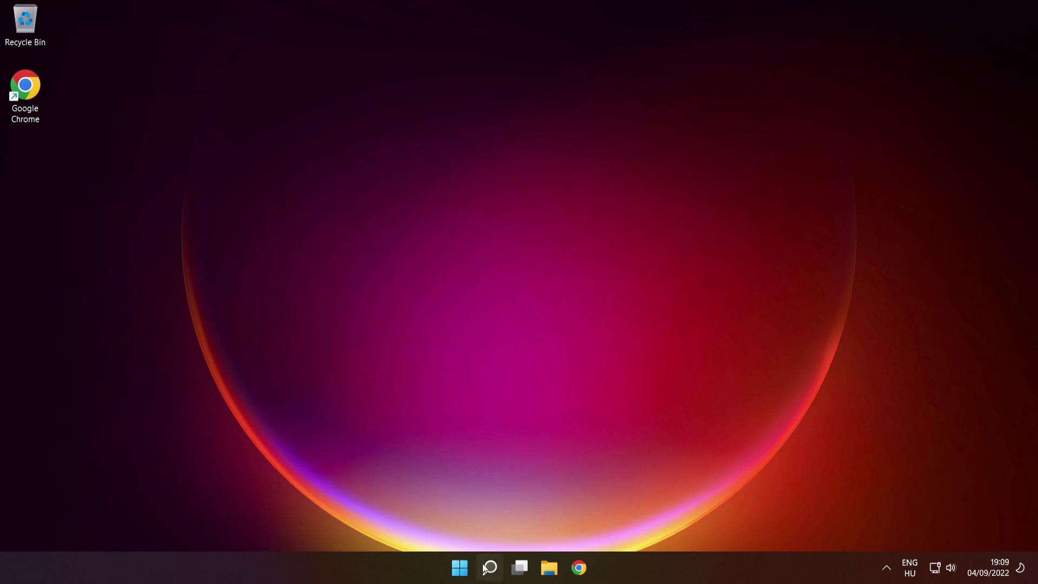
# - Find Command Prompt by searching Windows for "cmd" and run it as administrator
pyautogui.moveTo(489, 566)
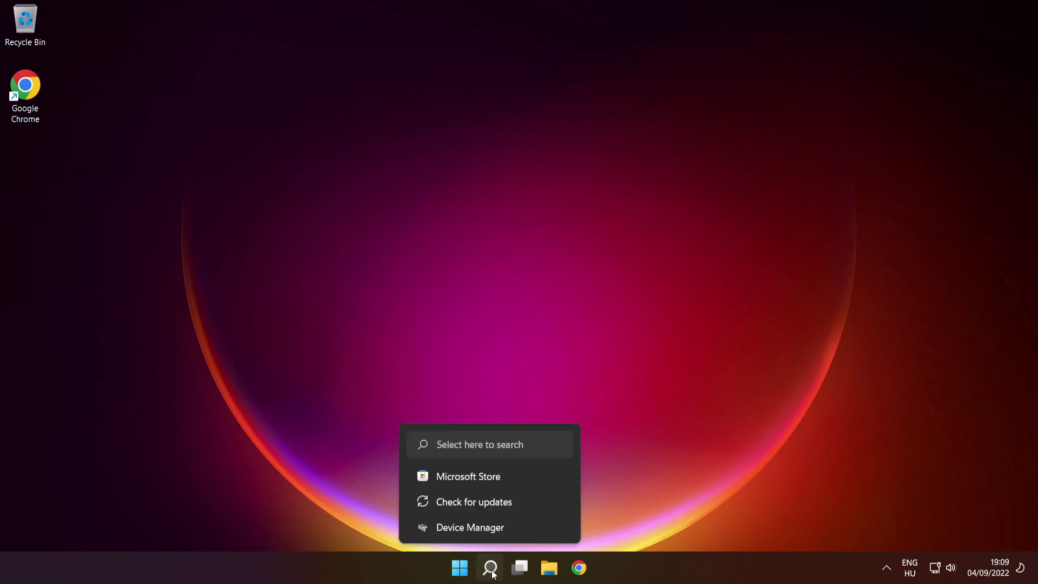
pyautogui.click(490, 568)
pyautogui.write('cmd')
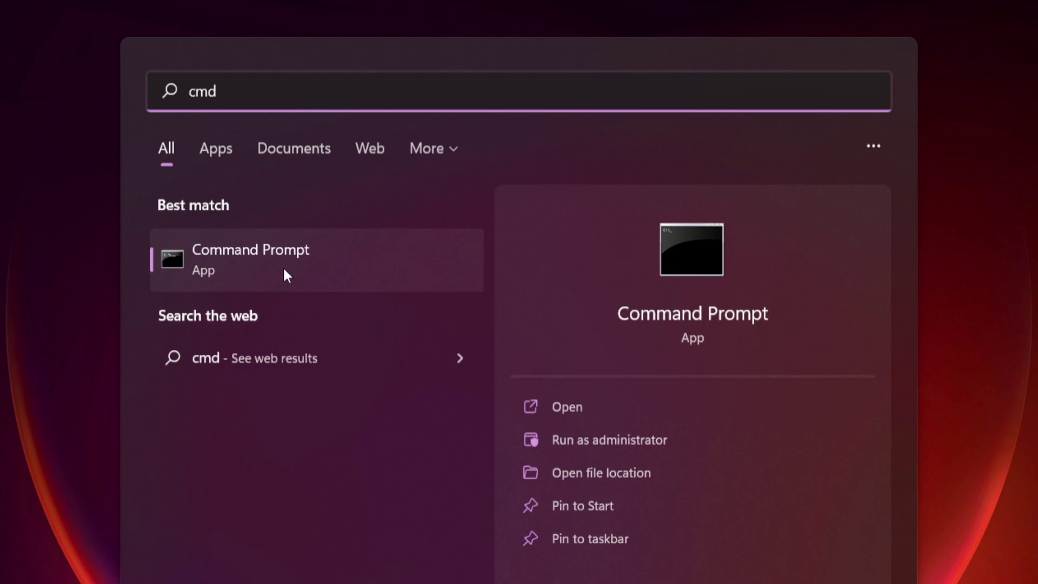
pyautogui.rightClick(382, 254)
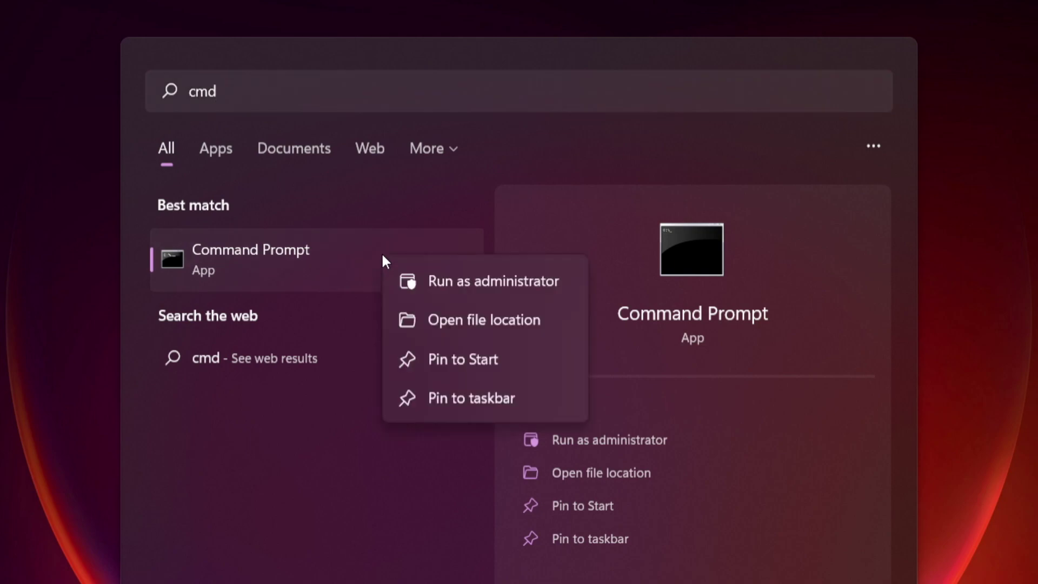
pyautogui.click(492, 280)
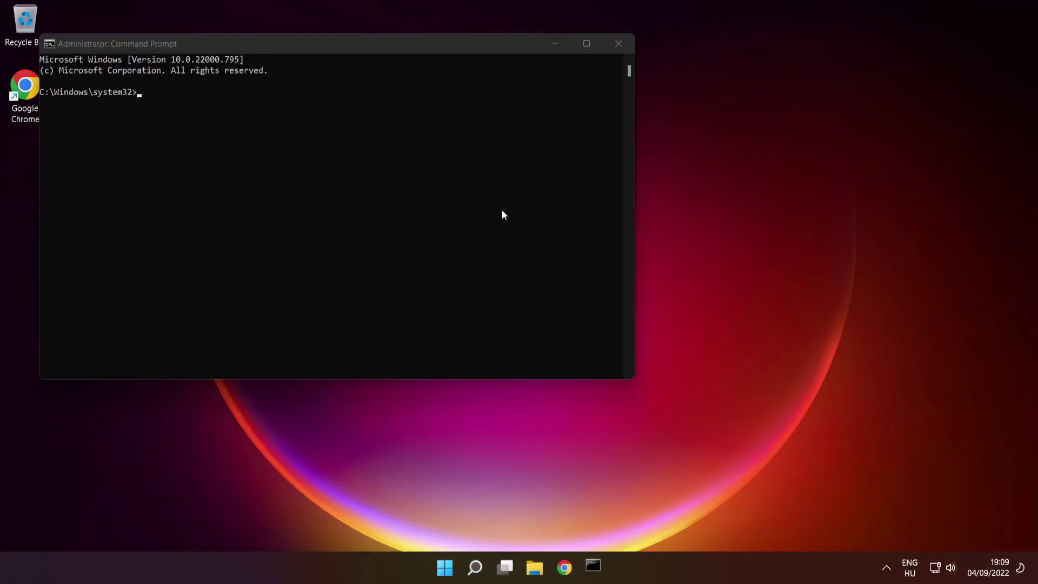
# - Scan and repair the Windows system files with the command sfc /scannow, and close Command Prompt once the scan ends
pyautogui.moveTo(420, 51); pyautogui.dragTo(599, 133)
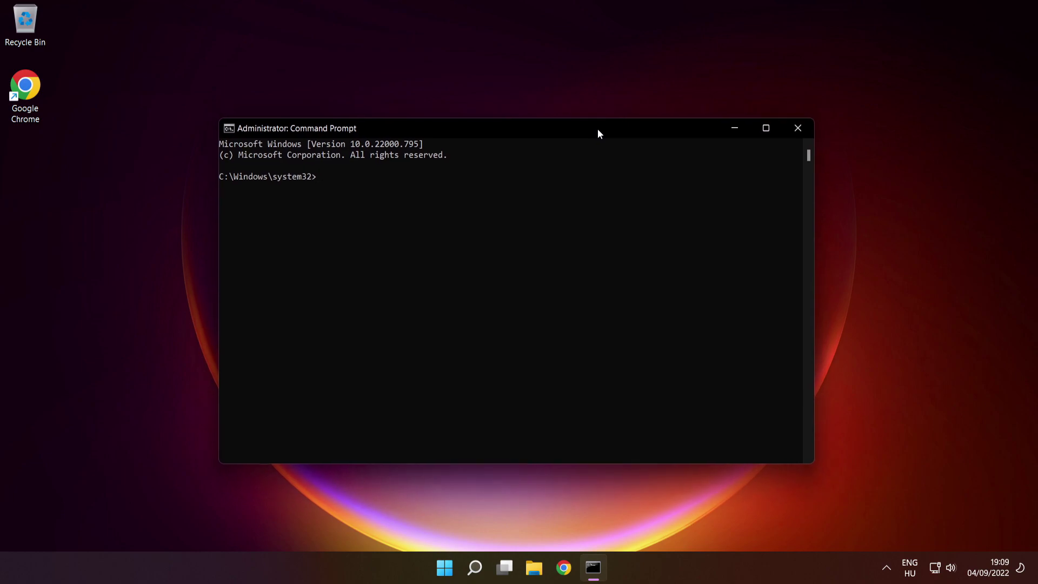
pyautogui.write('sfc /scannow')
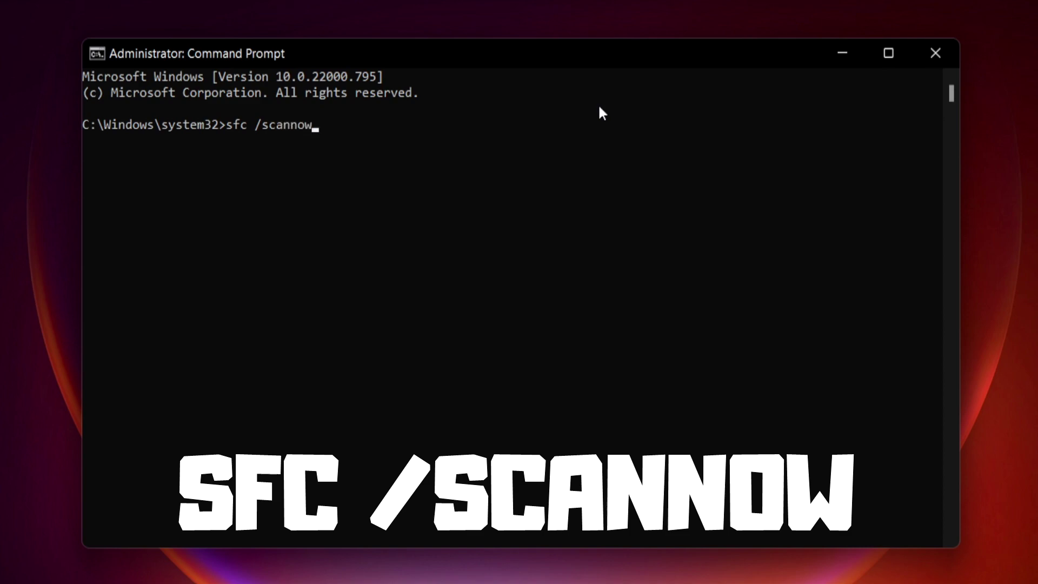
pyautogui.press('Return')
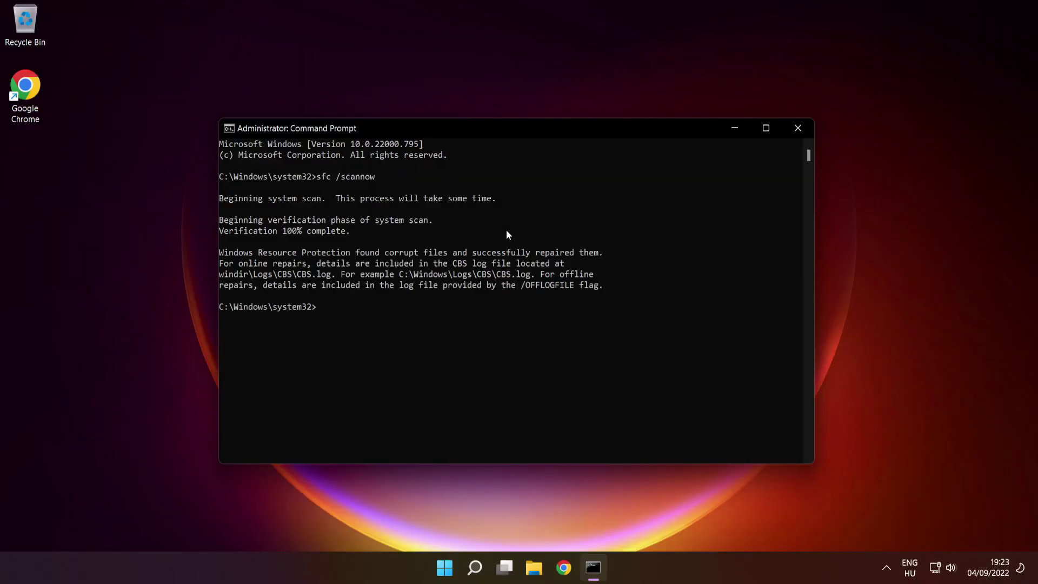
pyautogui.click(799, 130)
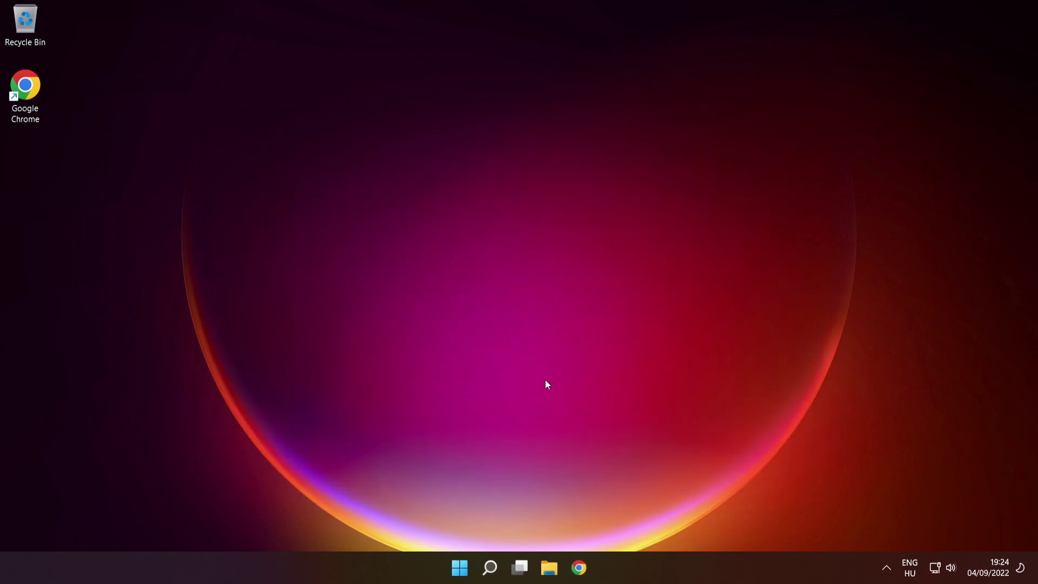
# - Restart the computer
pyautogui.click(458, 561)
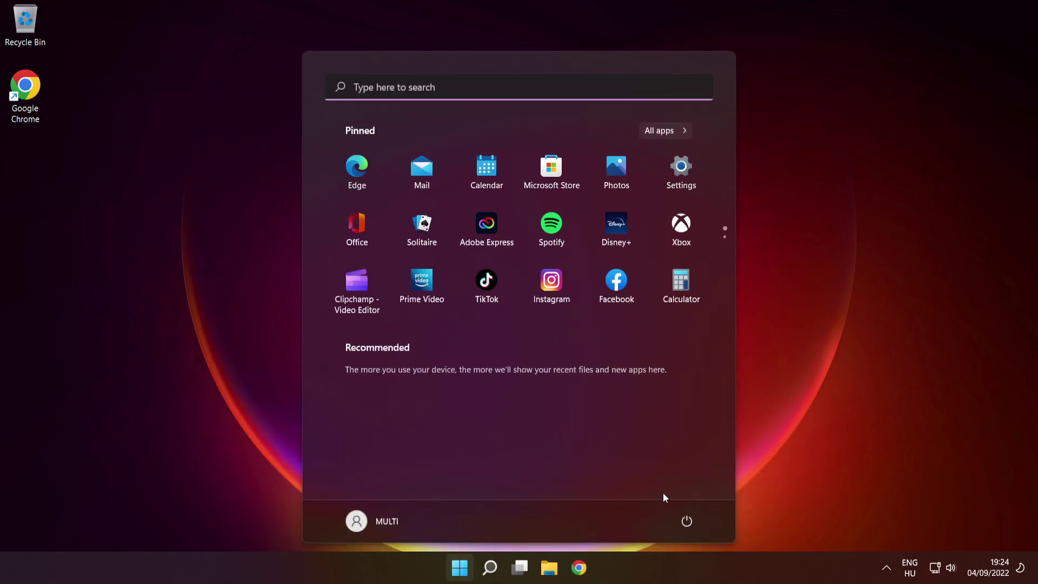
pyautogui.click(688, 521)
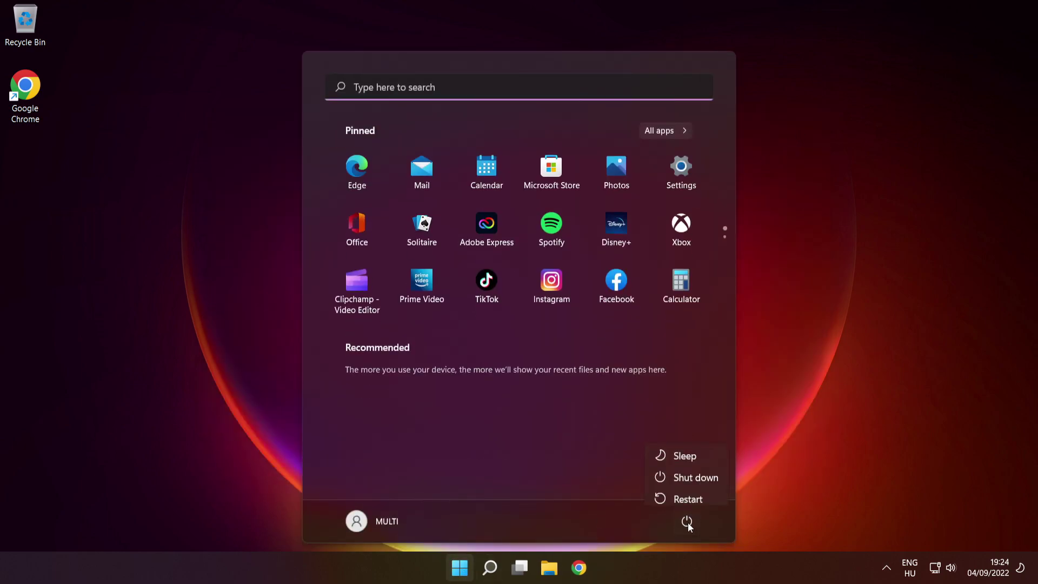
pyautogui.click(689, 493)
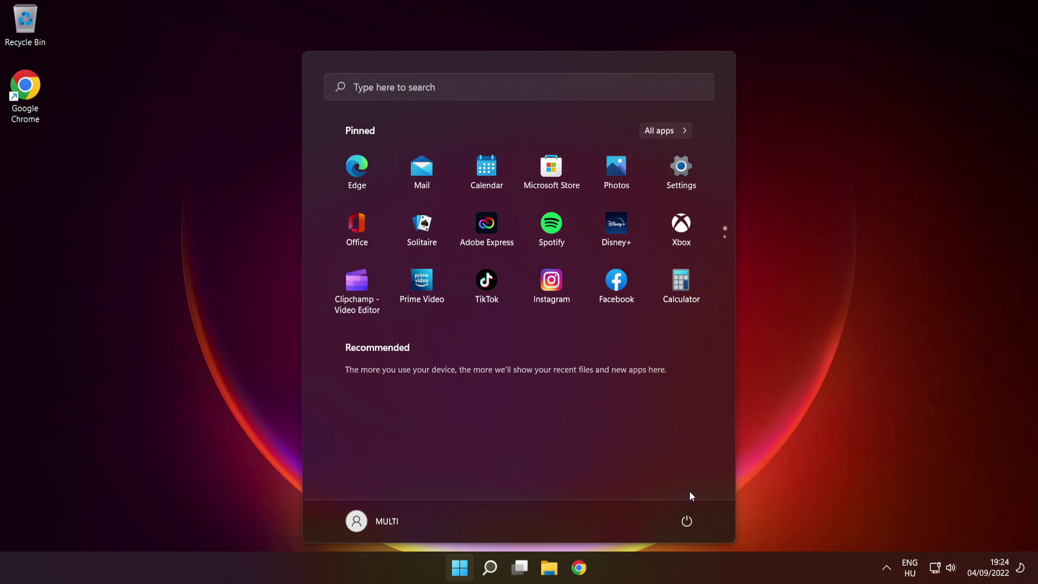